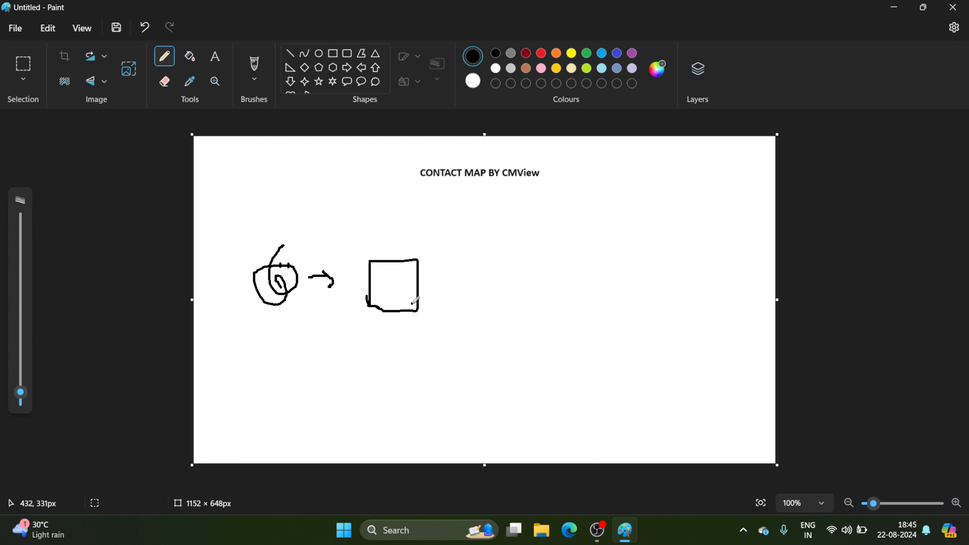
Draw a diagonal line and four scattered contact dots inside the small square, removing any stray mark outside it.
drag(413, 304, 390, 268)
click(386, 272)
click(399, 272)
click(390, 285)
click(409, 276)
click(412, 280)
click(349, 286)
key(ctrl+z)
Handwrite the note "Coo" below the spiral sketch and the range "6-8" below the small square.
mouse_move(307, 343)
mouse_down()
mouse_move(309, 363)
mouse_move(327, 353)
mouse_move(313, 361)
mouse_up()
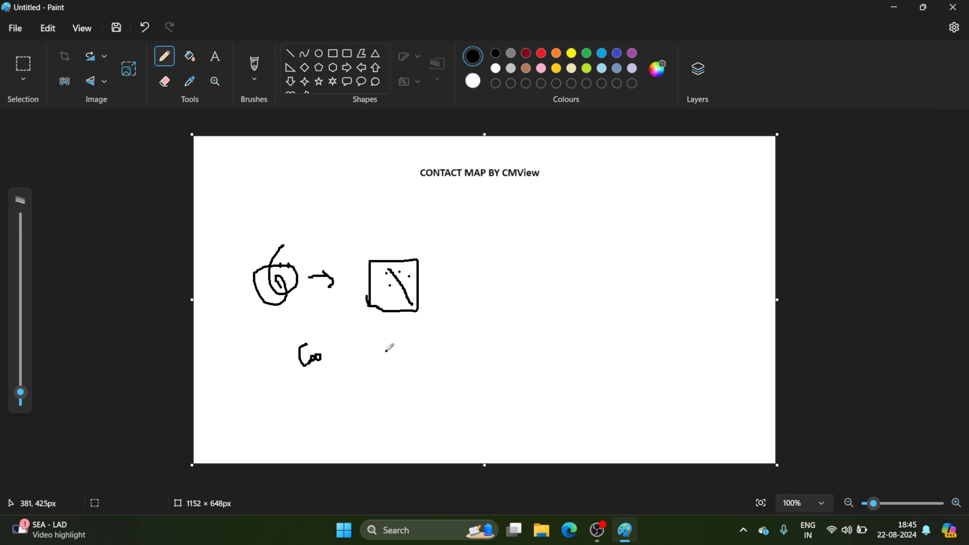
mouse_move(383, 340)
mouse_down()
mouse_move(382, 352)
mouse_move(416, 343)
mouse_move(410, 355)
mouse_move(422, 343)
mouse_up()
click(412, 347)
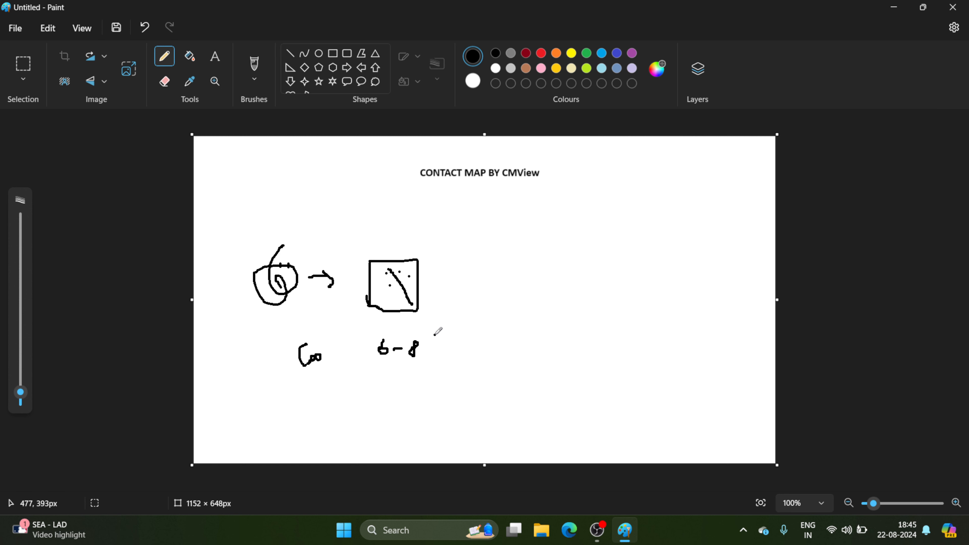
Circle the small square freehand and handwrite "CMview" to the right of it.
drag(437, 254, 411, 245)
mouse_move(394, 243)
mouse_down()
mouse_move(346, 251)
mouse_move(361, 313)
mouse_move(434, 289)
mouse_move(418, 233)
mouse_move(383, 248)
mouse_up()
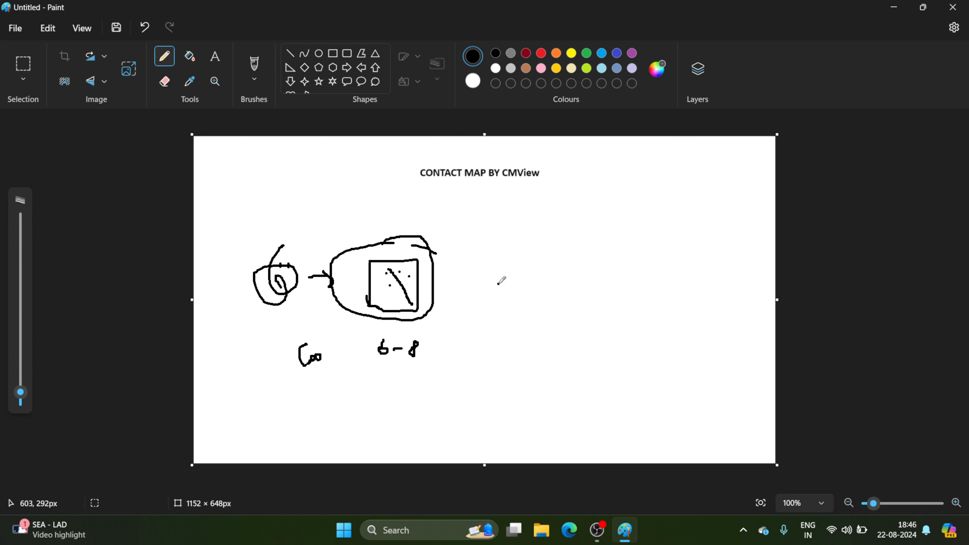
mouse_move(494, 257)
mouse_down()
mouse_move(484, 281)
mouse_move(499, 282)
mouse_move(512, 260)
mouse_move(512, 282)
mouse_move(559, 263)
mouse_move(561, 272)
mouse_up()
click(530, 268)
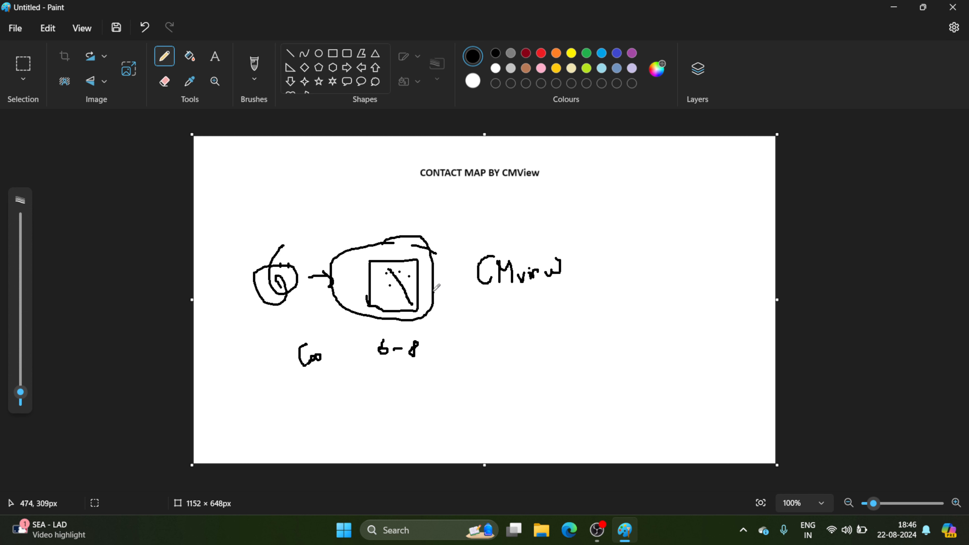
click(336, 354)
Sketch a large four-sided box below the CMview text with a diagonal line from its upper-left to lower-right corner.
drag(466, 320, 609, 306)
mouse_move(473, 320)
mouse_down()
mouse_move(491, 417)
mouse_move(634, 395)
mouse_move(627, 325)
mouse_move(608, 299)
mouse_move(586, 307)
mouse_up()
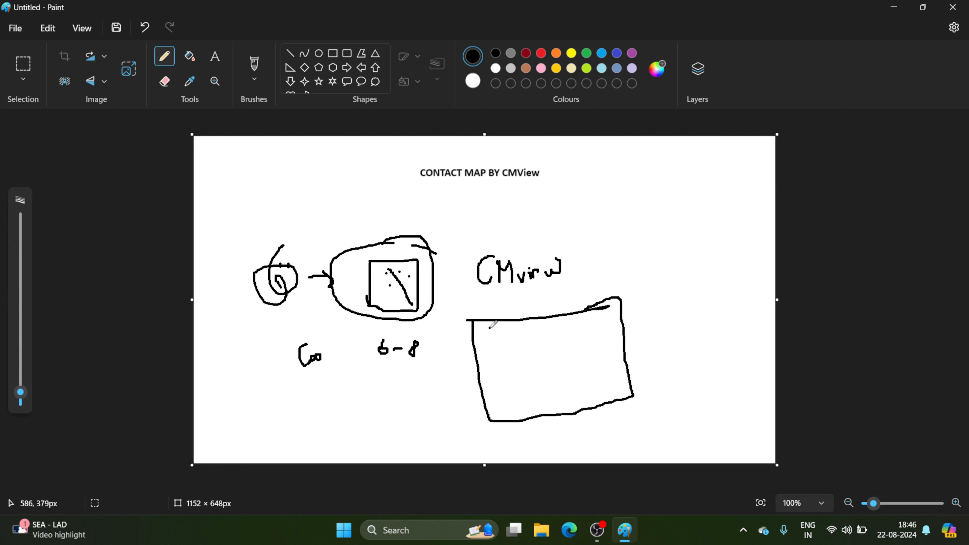
mouse_move(489, 328)
mouse_down()
mouse_move(536, 336)
mouse_move(630, 385)
mouse_up()
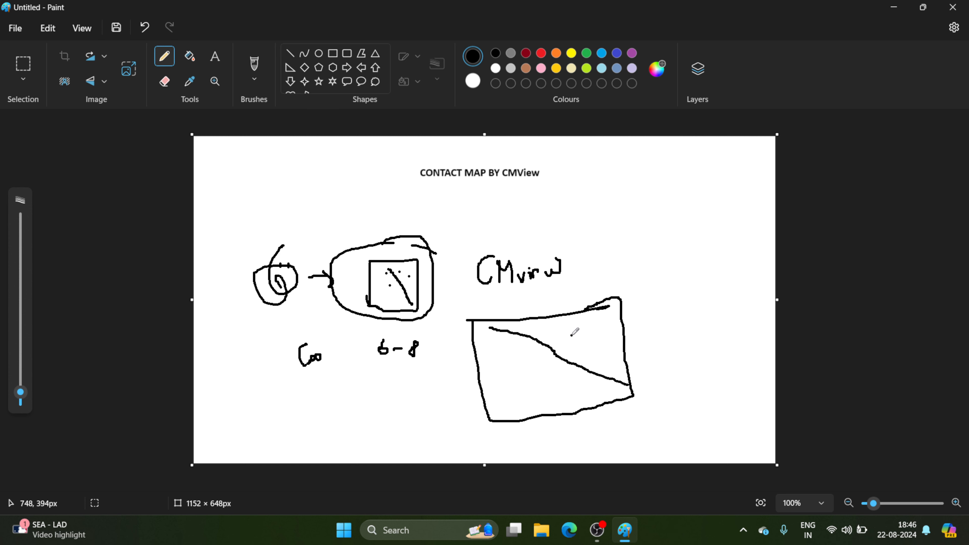
Sketch A linked to B with a return arrow above the large box, and thicken the box's diagonal.
mouse_move(623, 261)
mouse_down()
mouse_move(623, 277)
mouse_move(691, 252)
mouse_move(696, 261)
mouse_move(693, 240)
mouse_move(705, 253)
mouse_move(694, 261)
mouse_up()
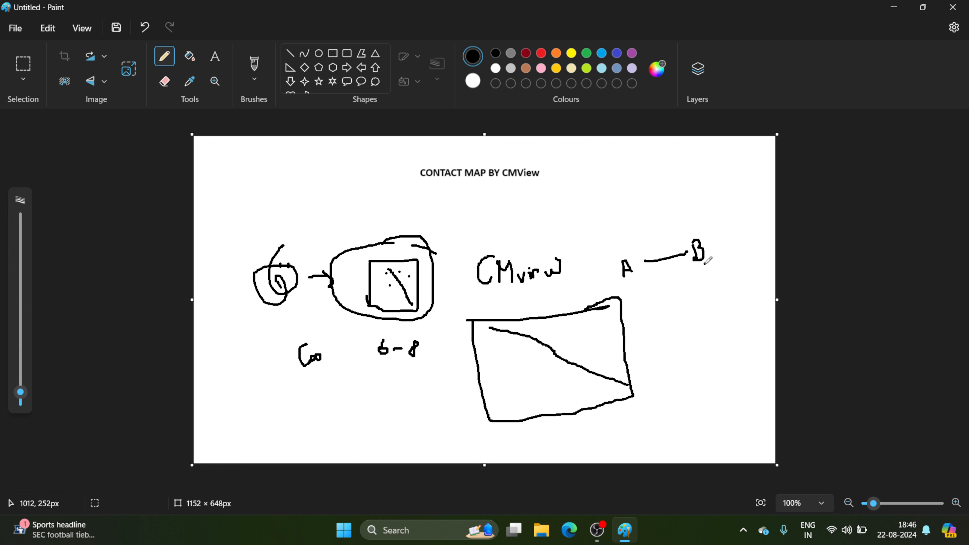
mouse_move(705, 263)
mouse_down()
mouse_move(705, 279)
mouse_move(641, 284)
mouse_move(660, 295)
mouse_up()
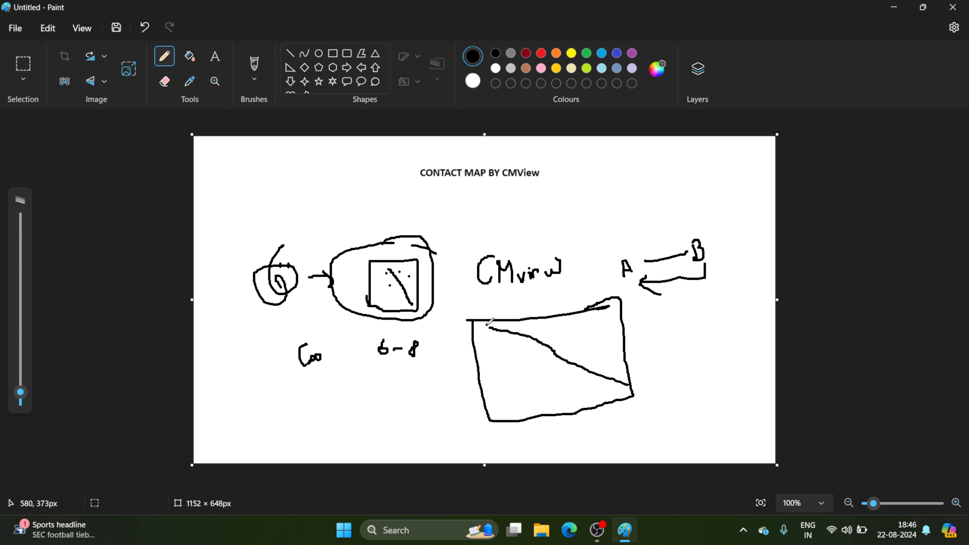
drag(488, 327, 606, 372)
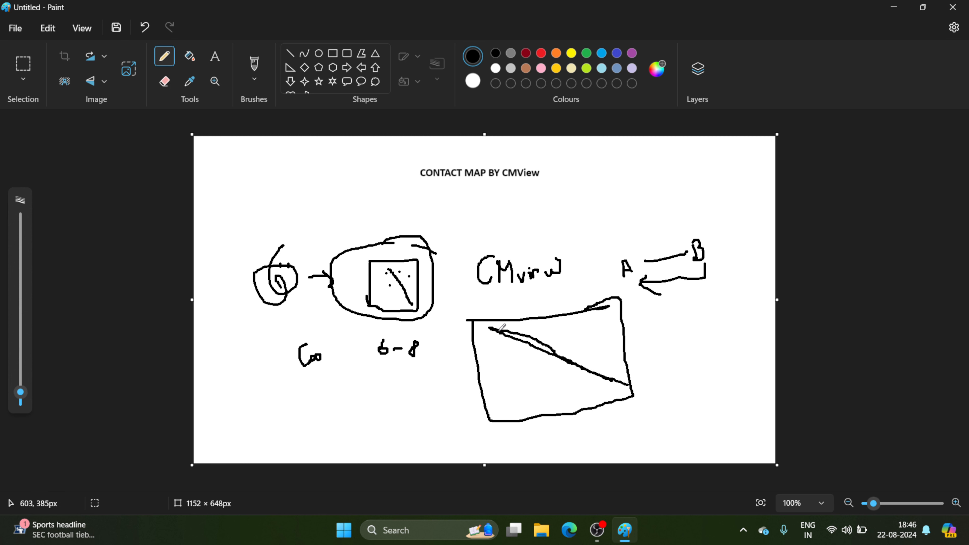
drag(498, 331, 628, 387)
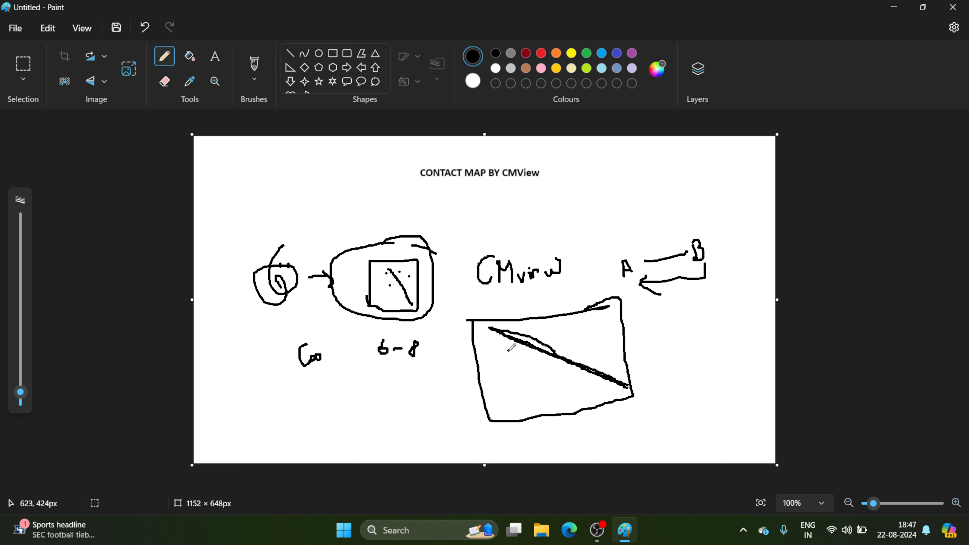
Annotate the large box with contact dots, two ticks near its upper edge and a handwritten B, and scribble a rounded mark beside it.
click(509, 350)
click(535, 329)
click(561, 334)
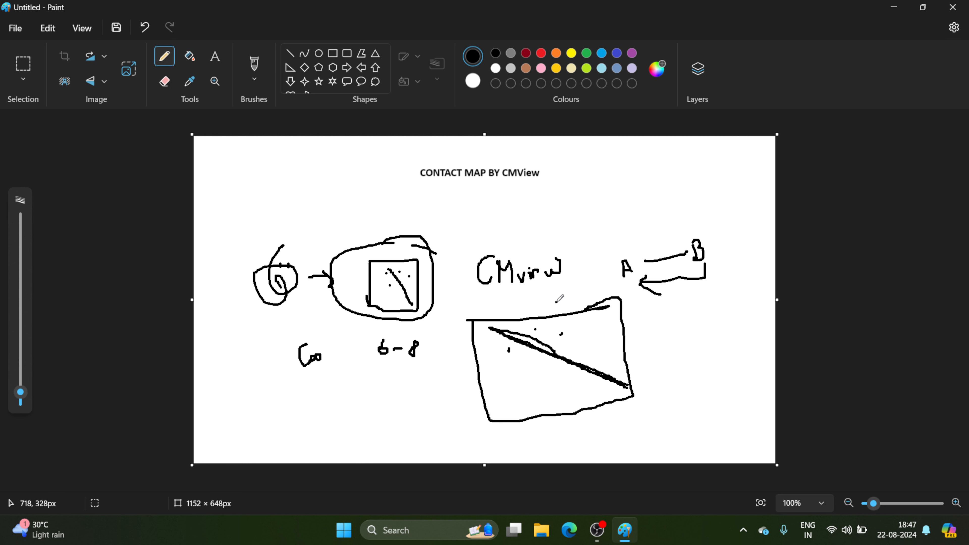
drag(513, 314, 518, 334)
drag(533, 310, 534, 330)
drag(524, 377, 525, 398)
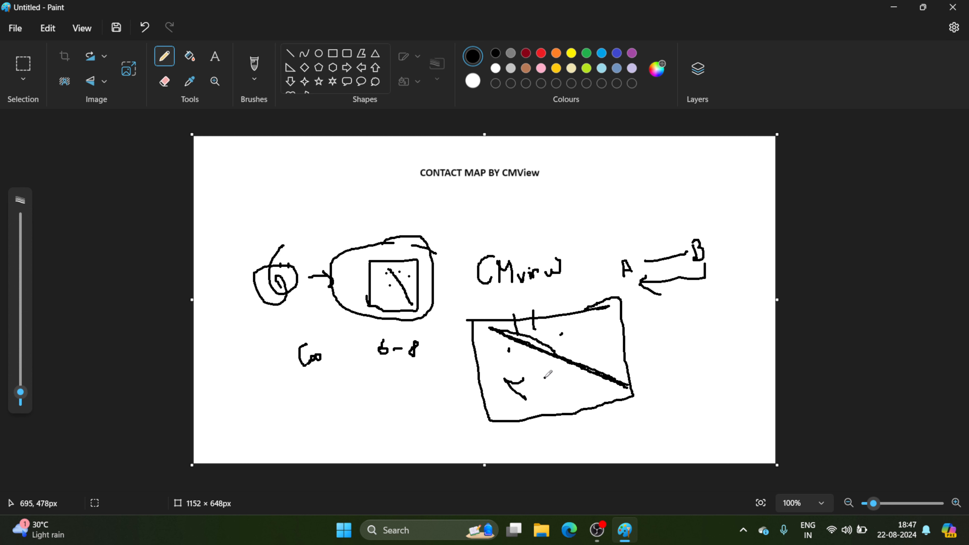
mouse_move(544, 373)
mouse_down()
mouse_move(543, 397)
mouse_move(552, 366)
mouse_move(558, 380)
mouse_move(543, 391)
mouse_up()
mouse_move(670, 339)
mouse_down()
mouse_move(669, 360)
mouse_move(685, 362)
mouse_up()
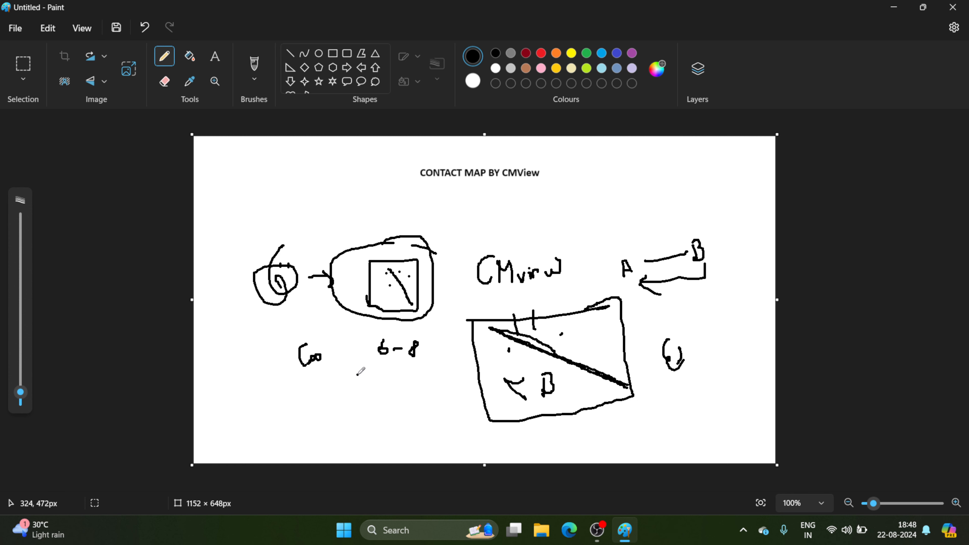
Sketch another box below the "6-8" note with a diagonal line, and add scattered contact marks around the diagonal.
mouse_move(357, 375)
mouse_down()
mouse_move(415, 376)
mouse_move(428, 451)
mouse_move(453, 398)
mouse_move(416, 372)
mouse_move(385, 392)
mouse_move(455, 438)
mouse_up()
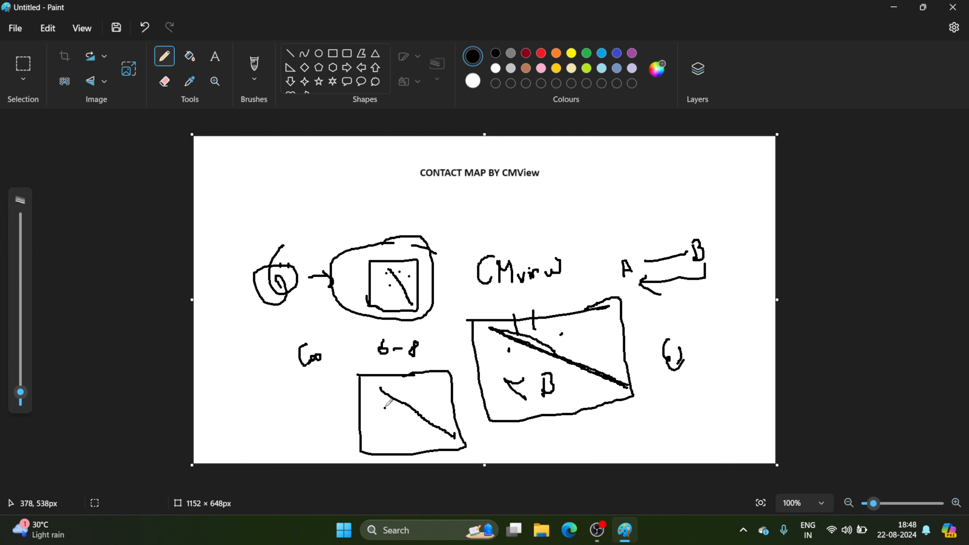
mouse_move(373, 400)
mouse_down()
mouse_move(383, 411)
mouse_move(372, 411)
mouse_move(384, 412)
mouse_up()
mouse_move(399, 430)
mouse_down()
mouse_move(410, 415)
mouse_move(400, 430)
mouse_up()
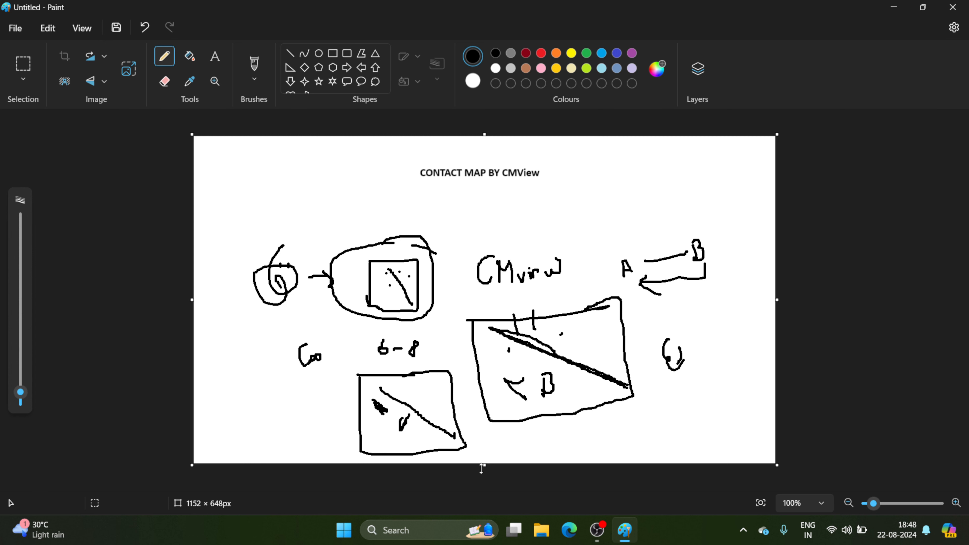
click(389, 439)
click(419, 430)
click(432, 379)
click(439, 408)
drag(435, 440, 440, 438)
drag(440, 405, 446, 409)
click(421, 393)
Minimize the Paint and OBS windows and open the nested CMView-1.1.1 folder on the Acer (C:) drive in File Explorer.
click(893, 8)
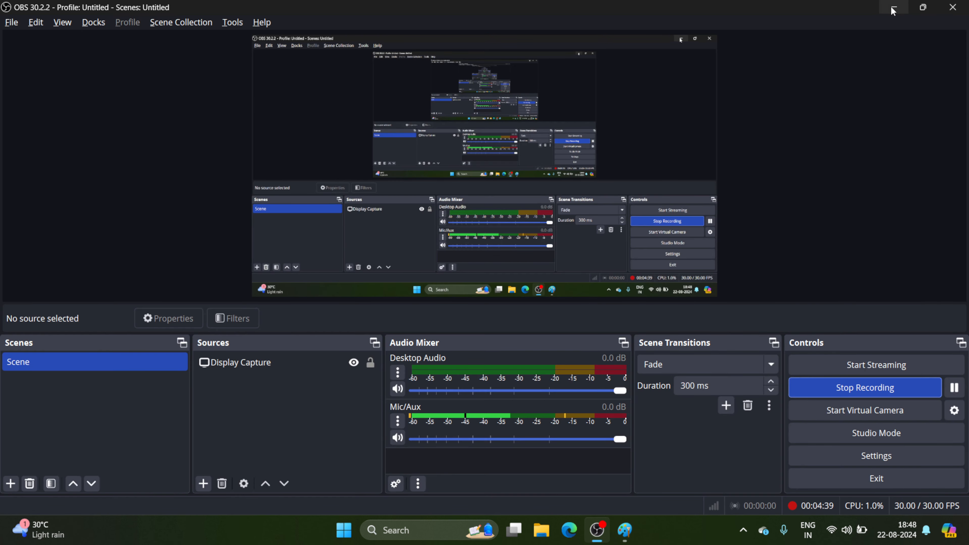
click(894, 9)
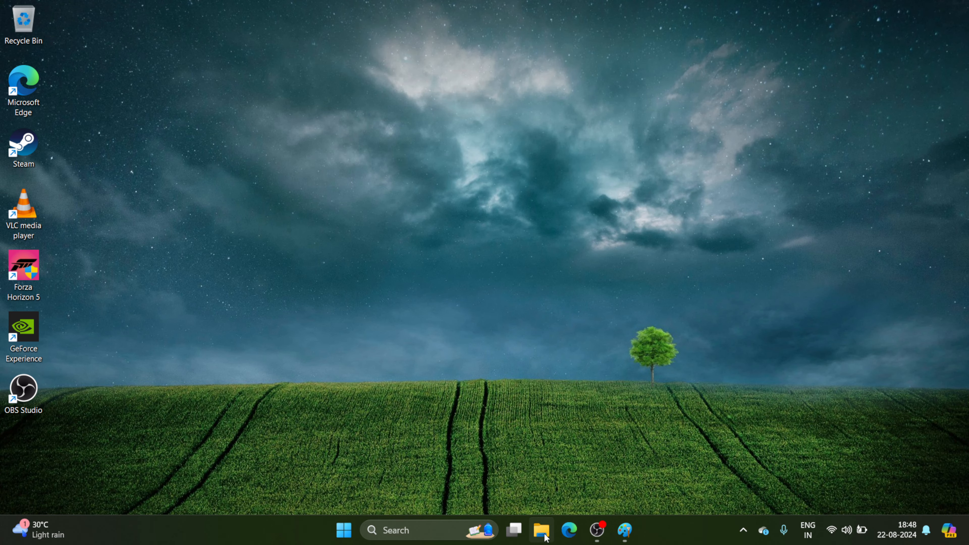
click(420, 530)
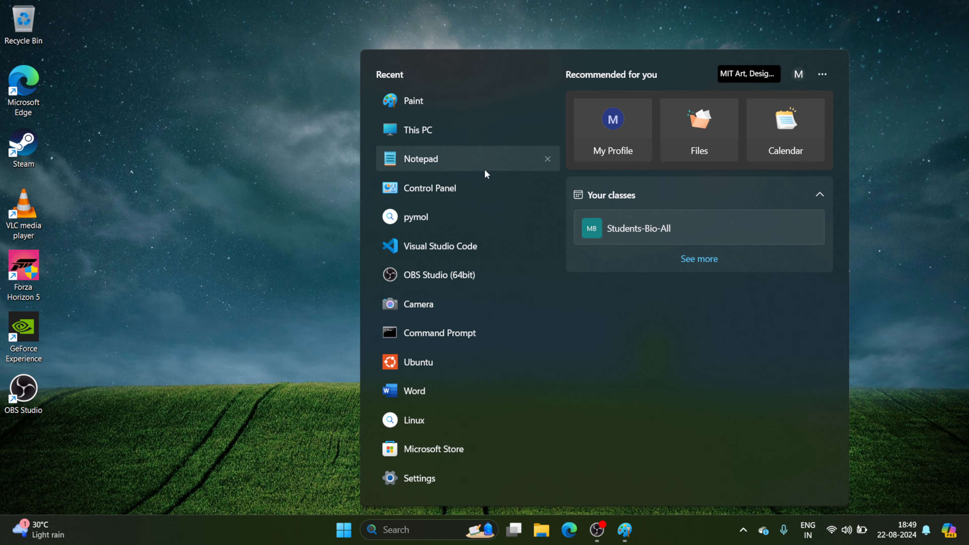
click(456, 131)
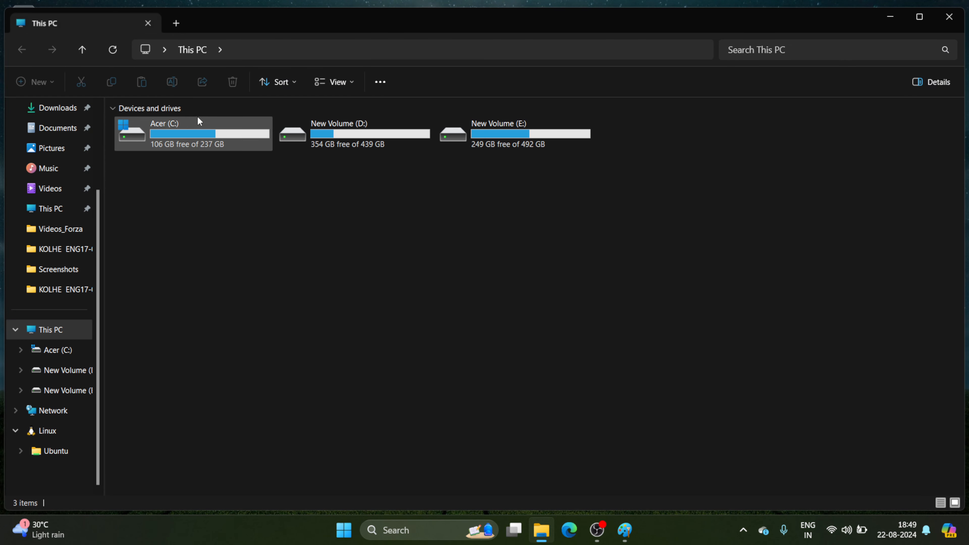
double_click(197, 125)
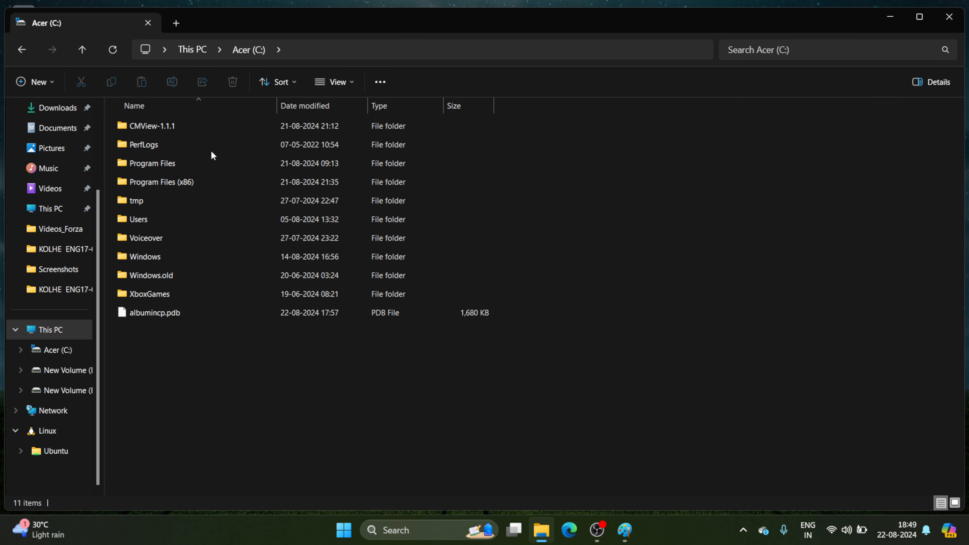
double_click(179, 127)
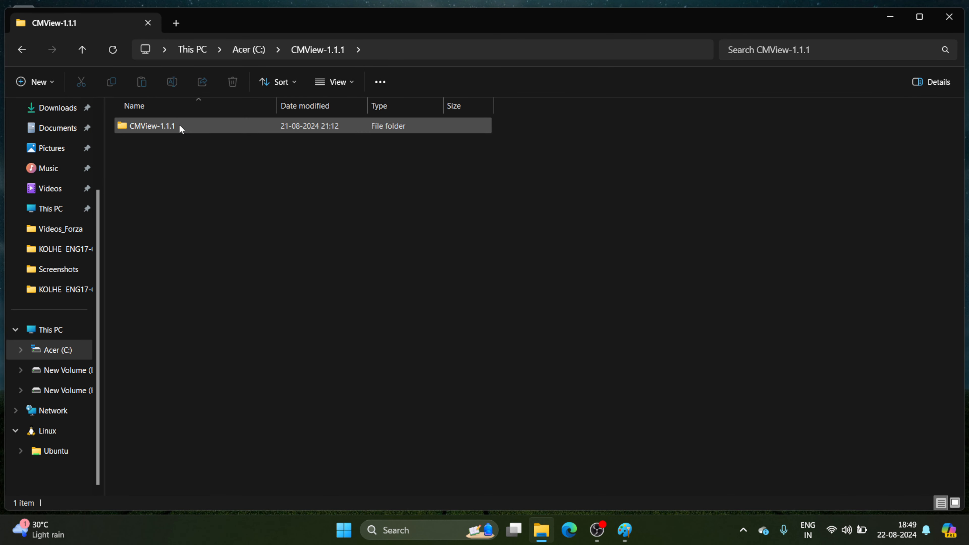
double_click(179, 126)
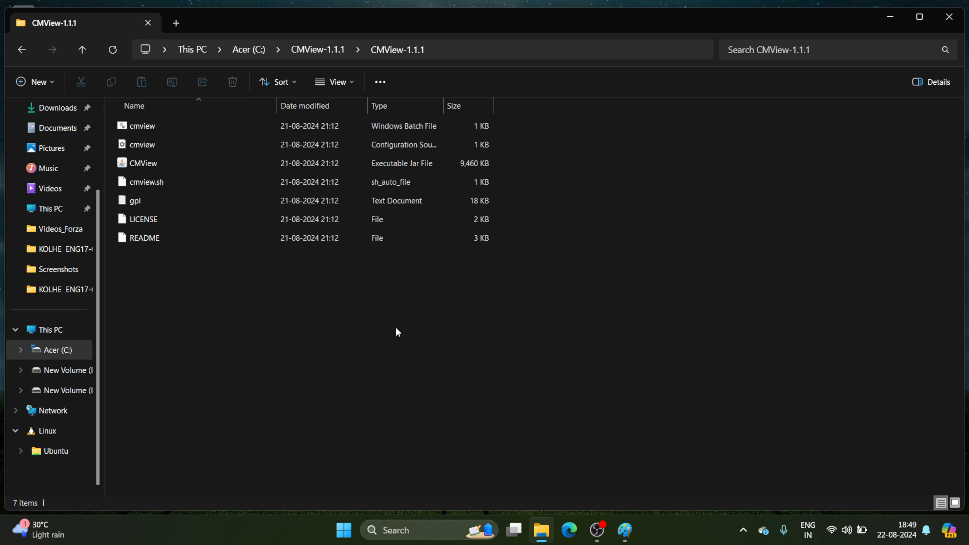
Launch CMView from its executable jar file and maximize its window.
double_click(177, 164)
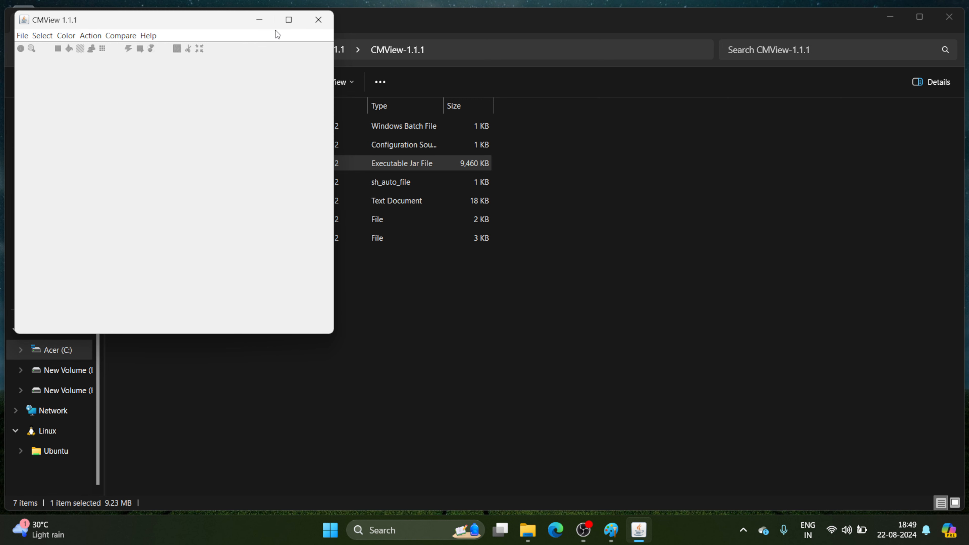
click(287, 25)
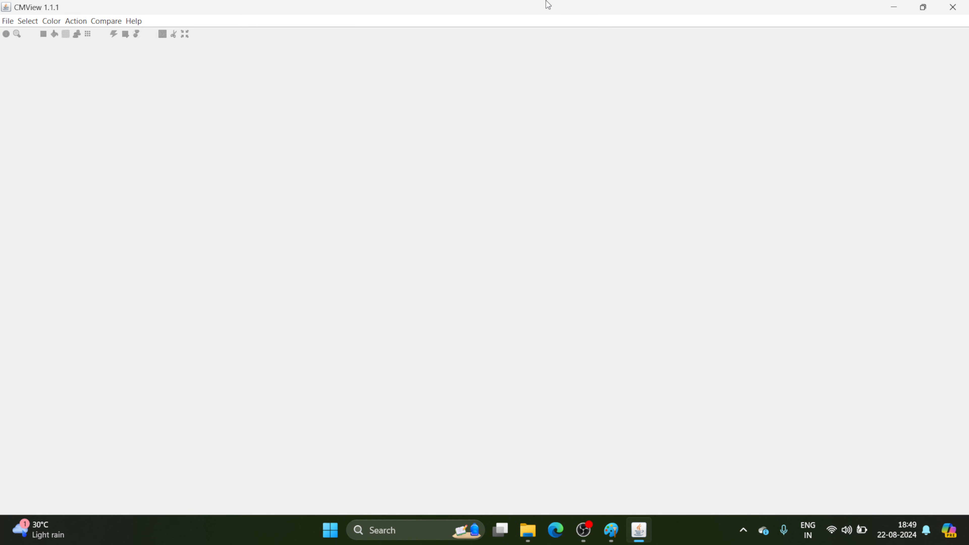
Load structure 1ubq from the online PDB with chain A and contact type Ca, and maximize the contact map window.
click(7, 20)
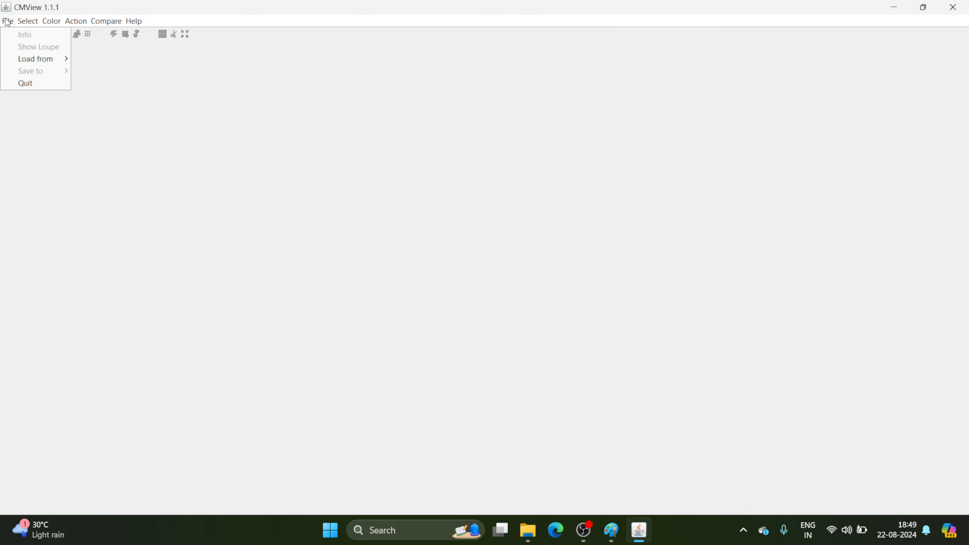
mouse_move(20, 62)
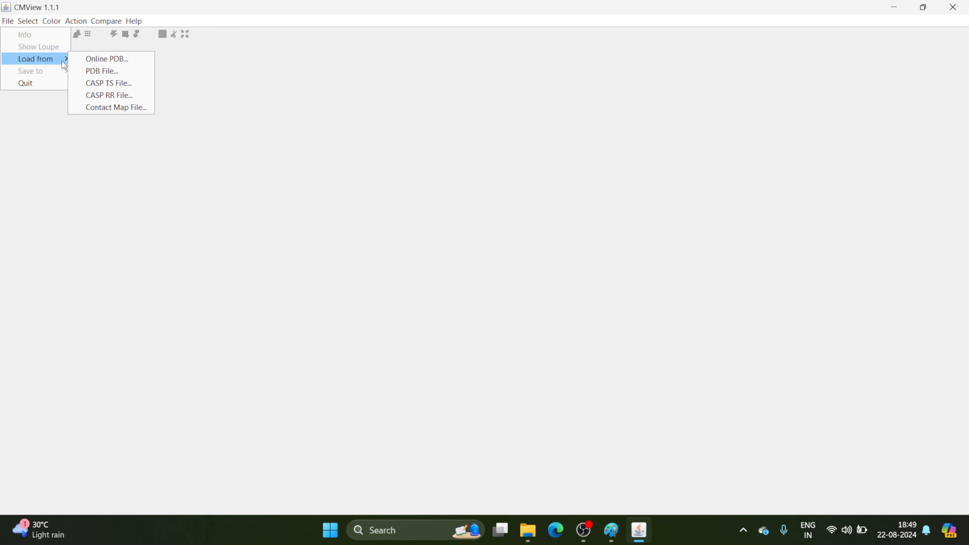
click(102, 60)
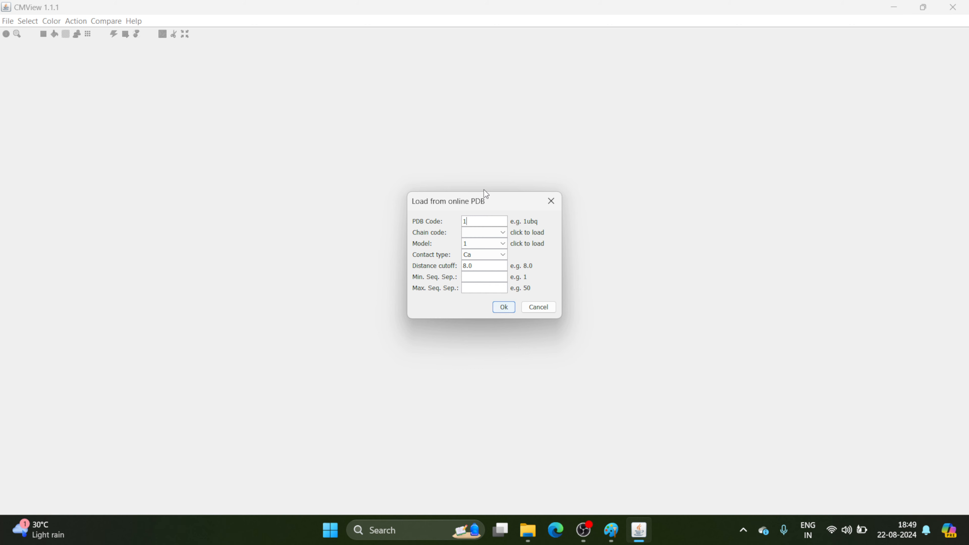
text(1ubq)
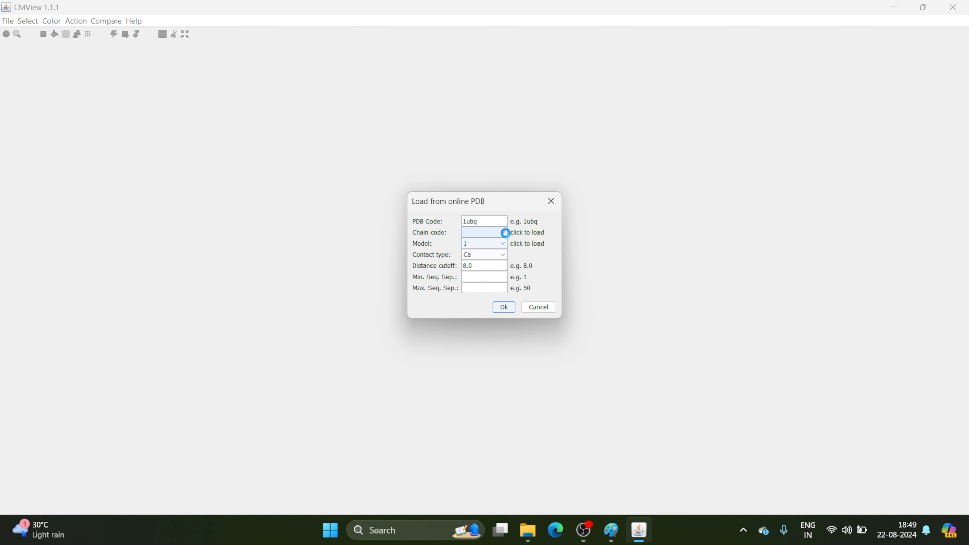
click(504, 233)
click(489, 259)
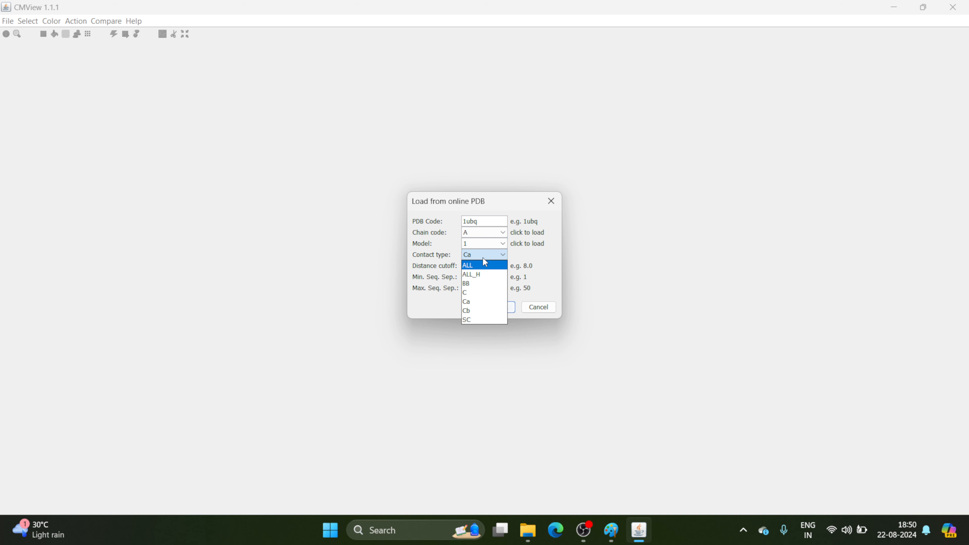
click(469, 302)
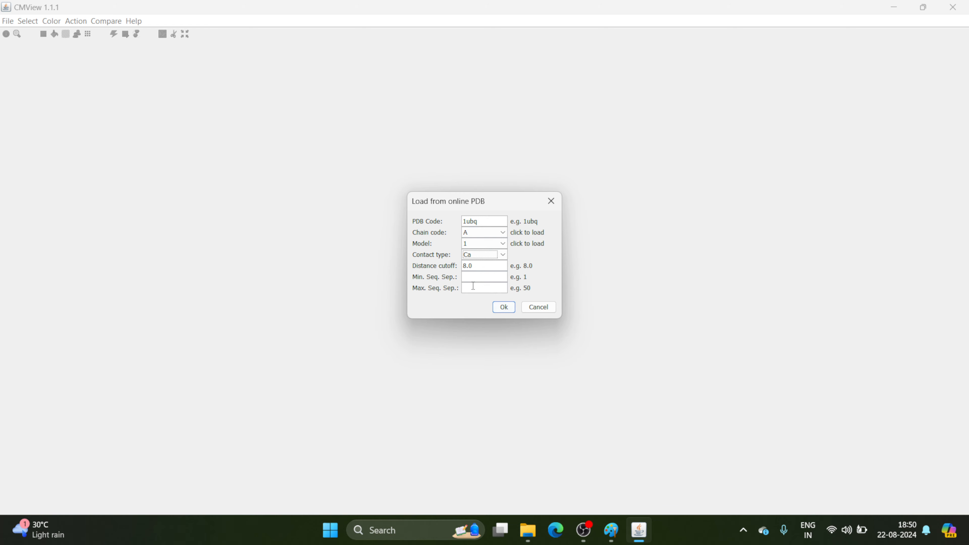
click(504, 306)
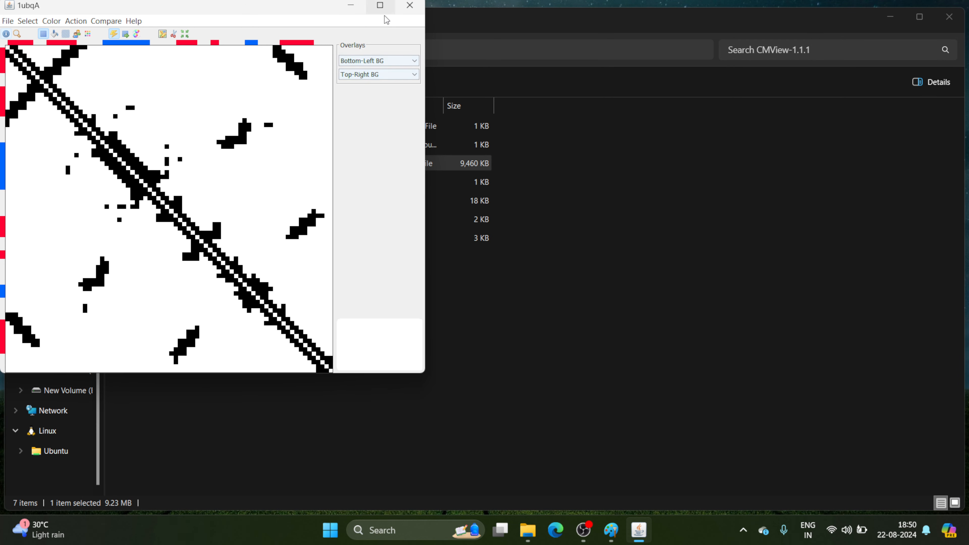
click(380, 6)
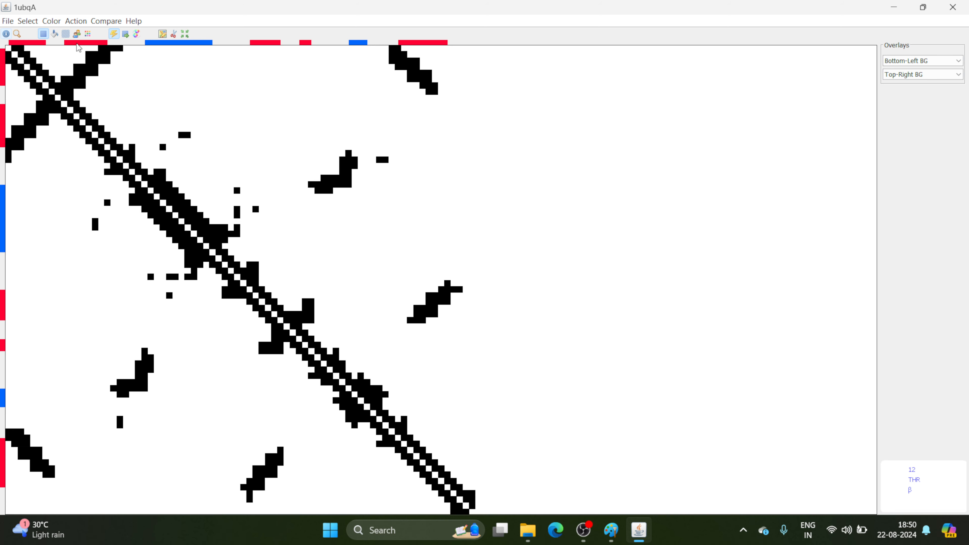
Examine contacts by highlighting the first blue segment's column and row, followed by the third red segment's column and a row within it.
click(191, 43)
click(2, 214)
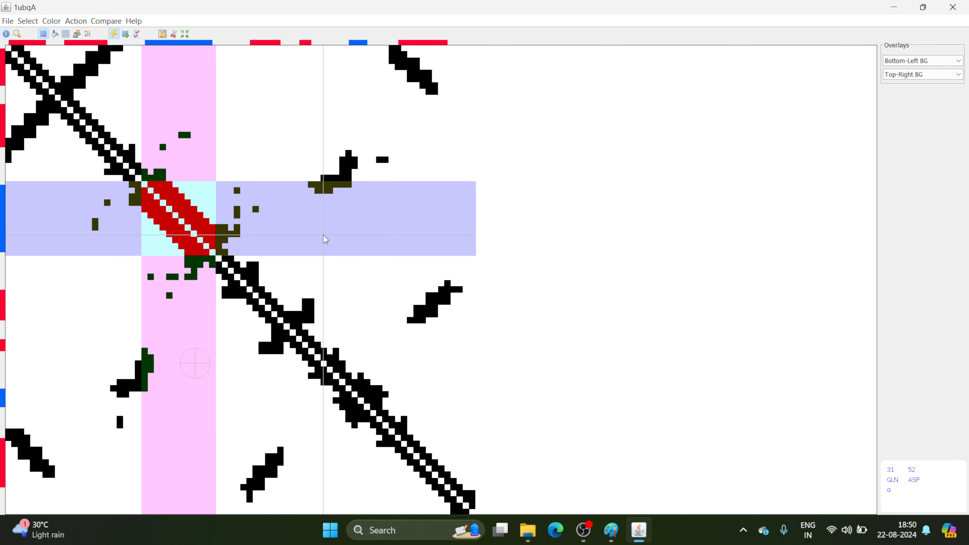
click(267, 49)
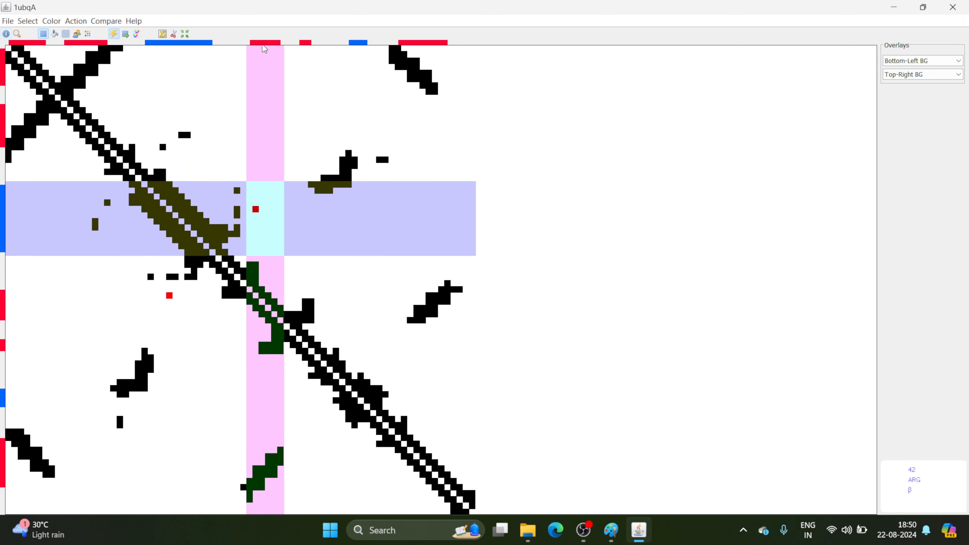
click(3, 310)
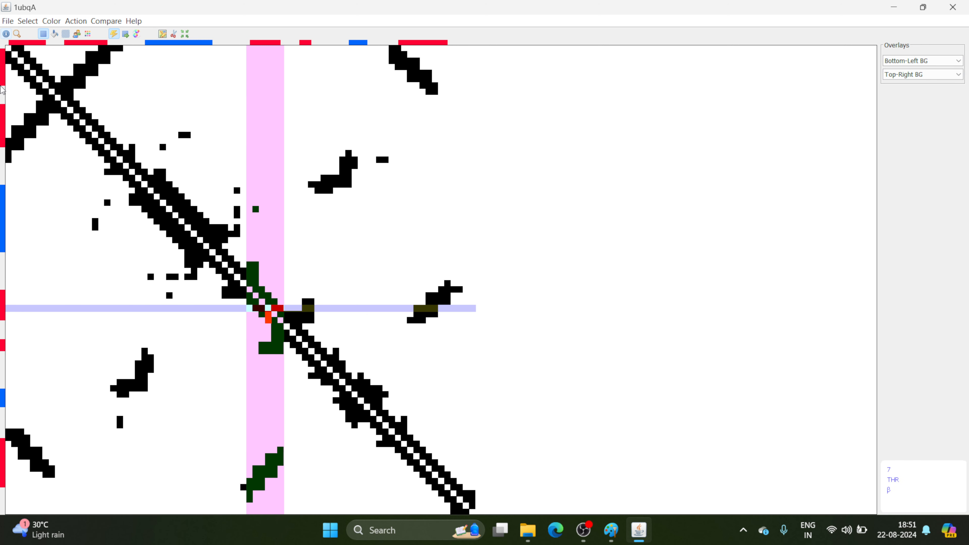
Start loading a structure from a PDB file and choose albumincp.pdb on the Acer (C:) drive.
click(15, 26)
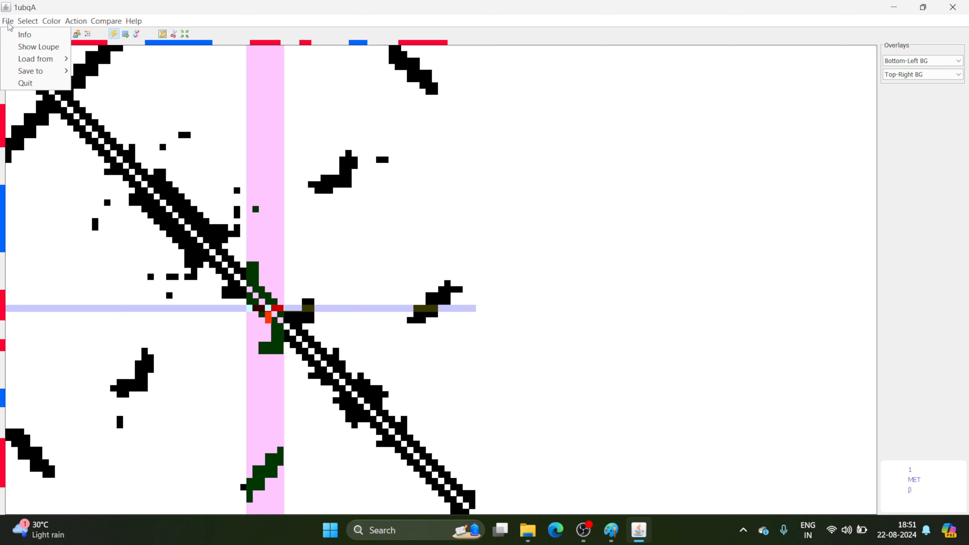
mouse_move(26, 59)
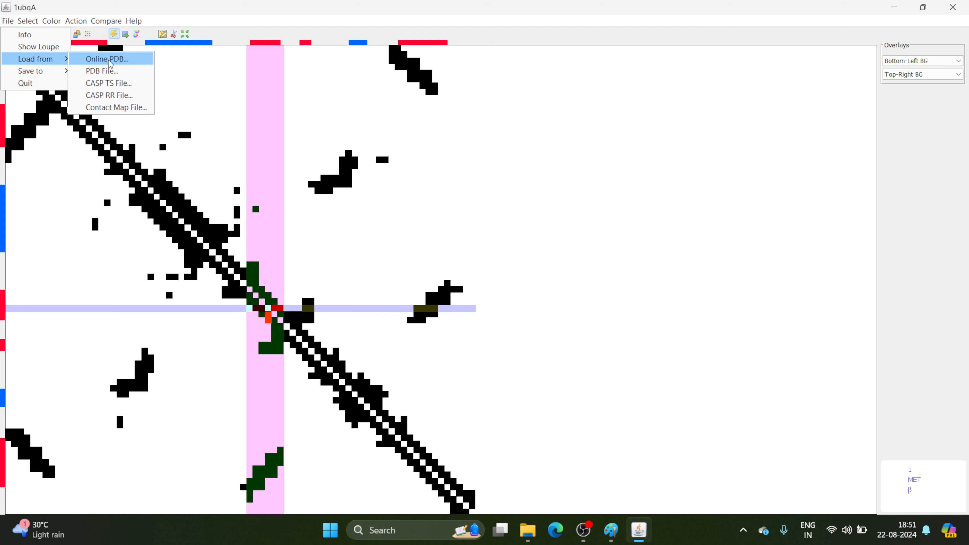
click(110, 72)
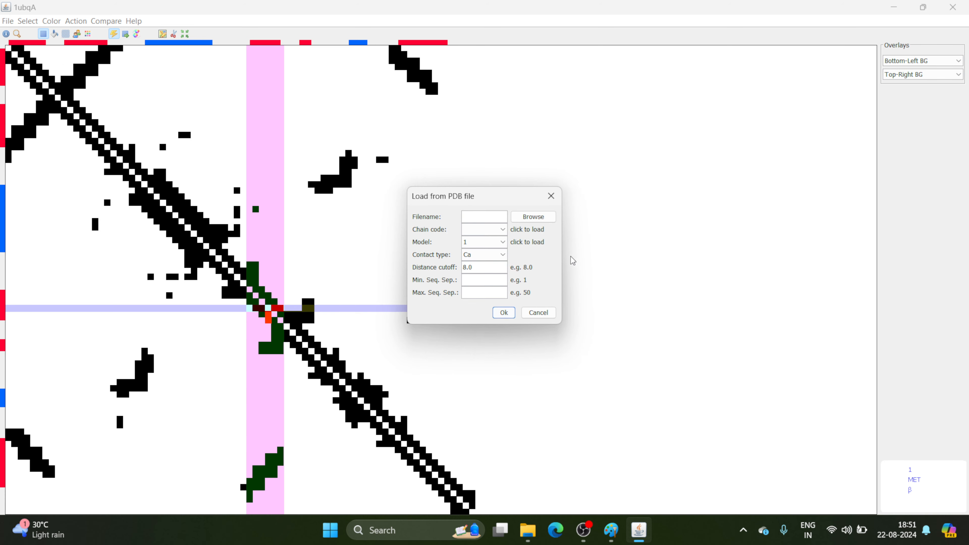
click(531, 218)
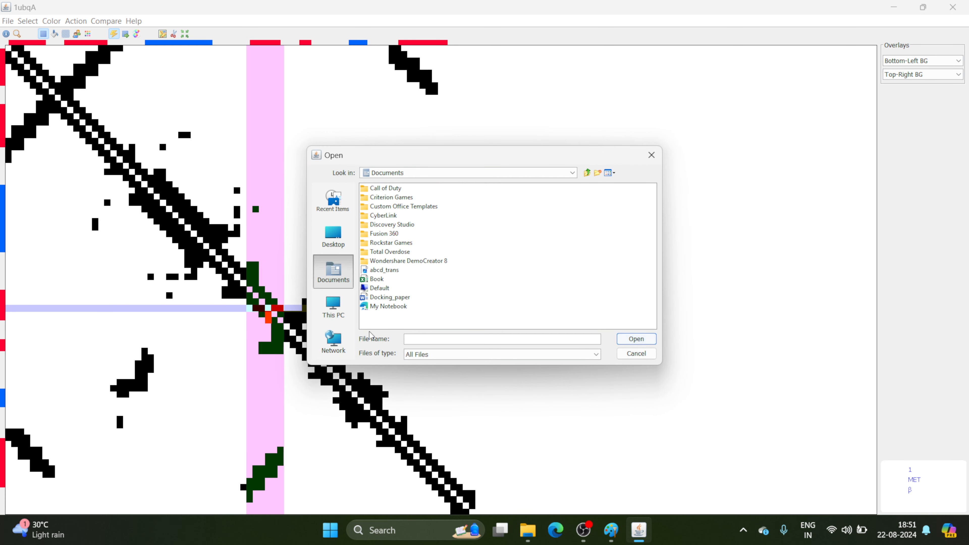
click(337, 320)
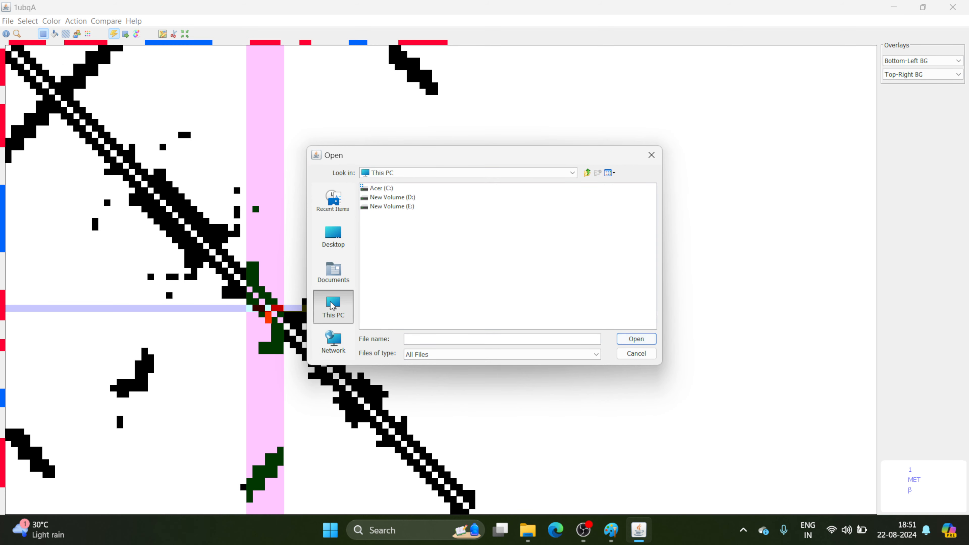
double_click(379, 189)
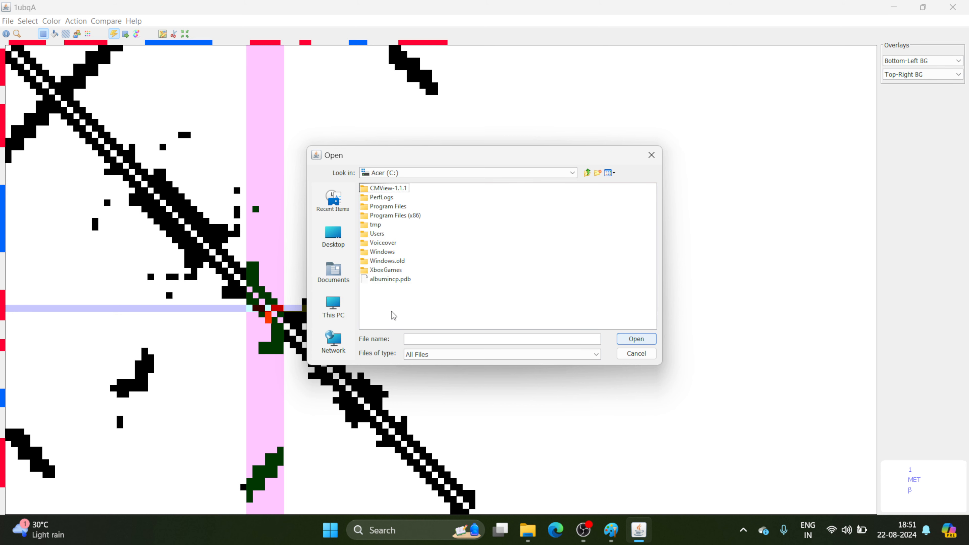
click(393, 279)
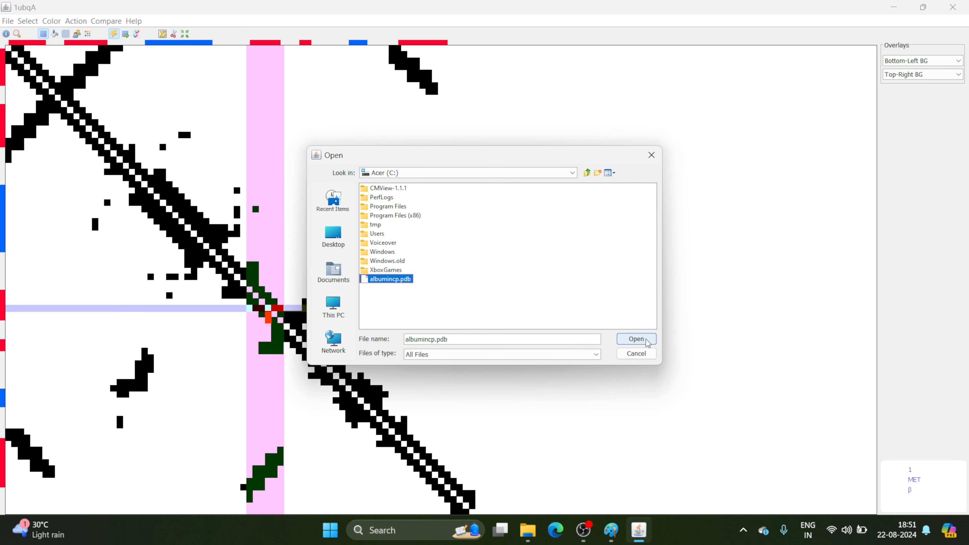
click(636, 339)
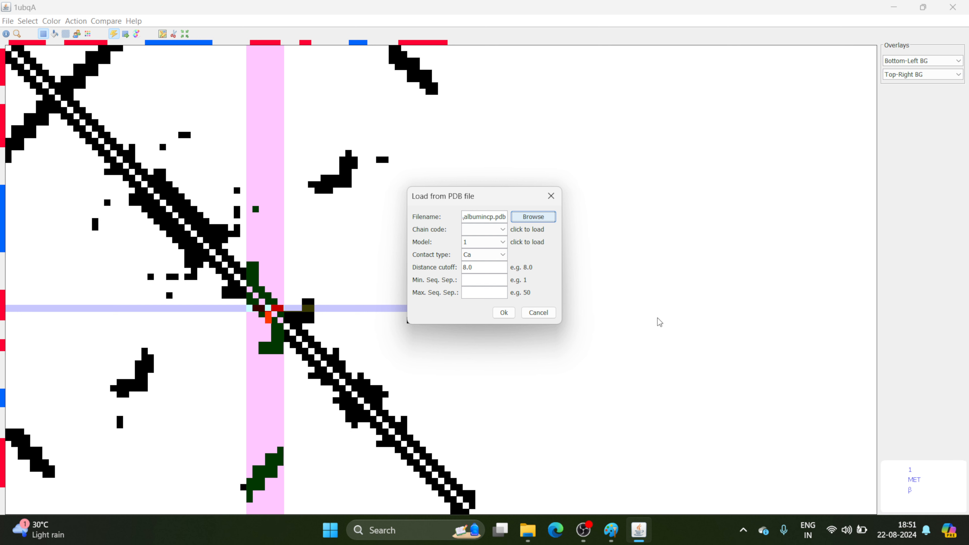
Load chain A of albumincp.pdb with contact type Ca and an 8.0 distance cutoff, and maximize its contact map window.
click(498, 230)
click(483, 243)
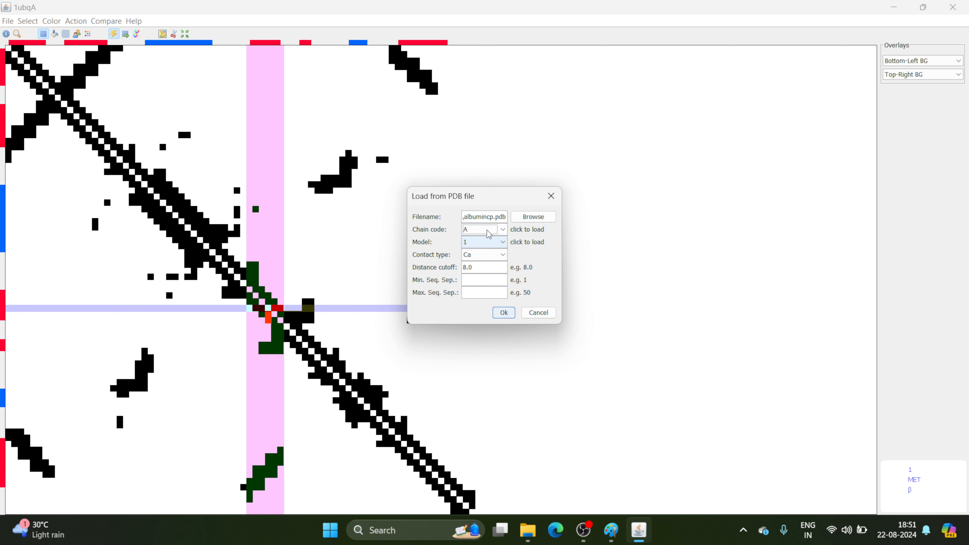
click(505, 316)
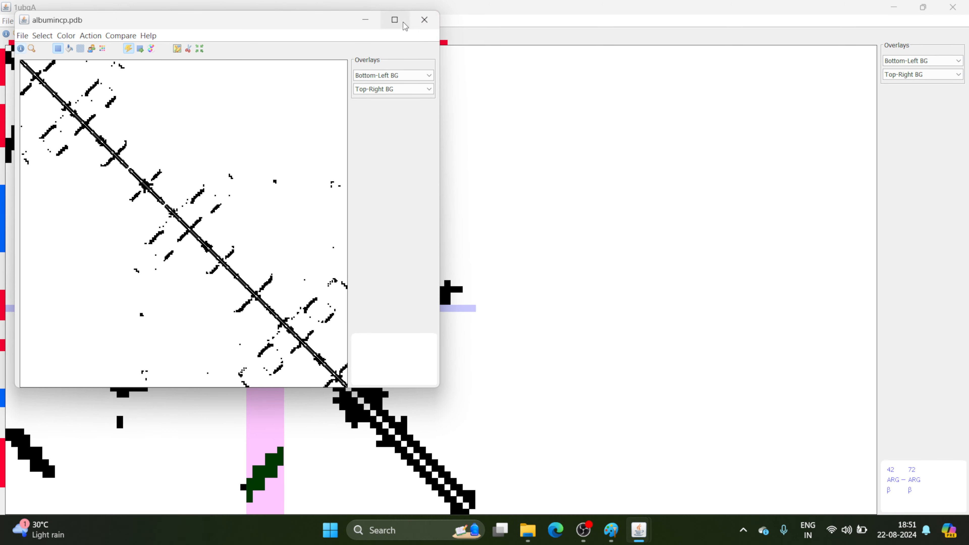
click(393, 19)
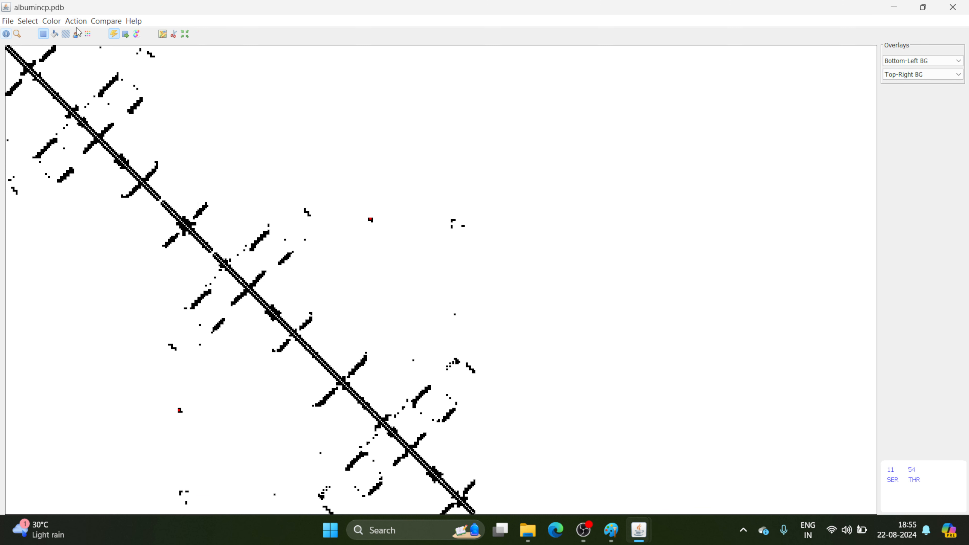
Select a block of contacts around the upper-middle diagonal in Square Selection Mode and try to delete them.
click(36, 22)
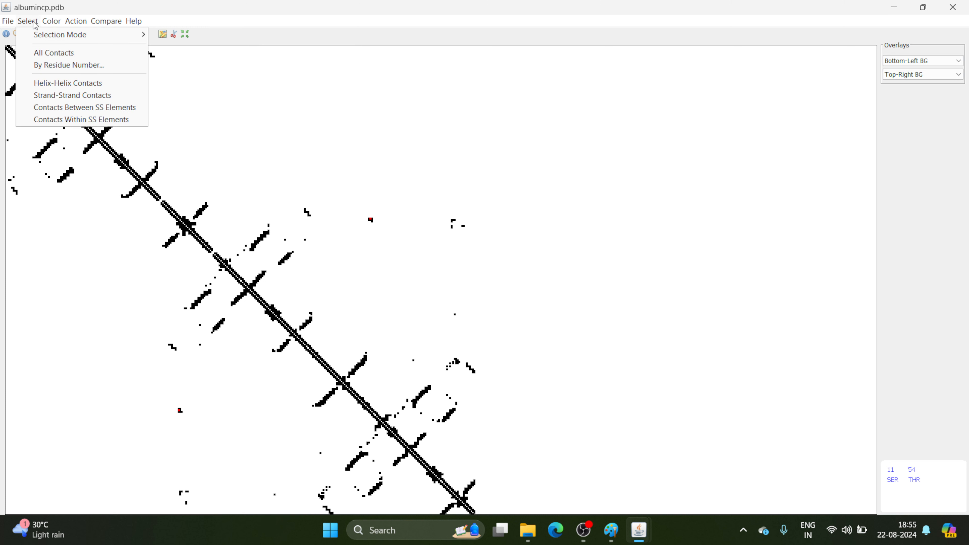
mouse_move(75, 37)
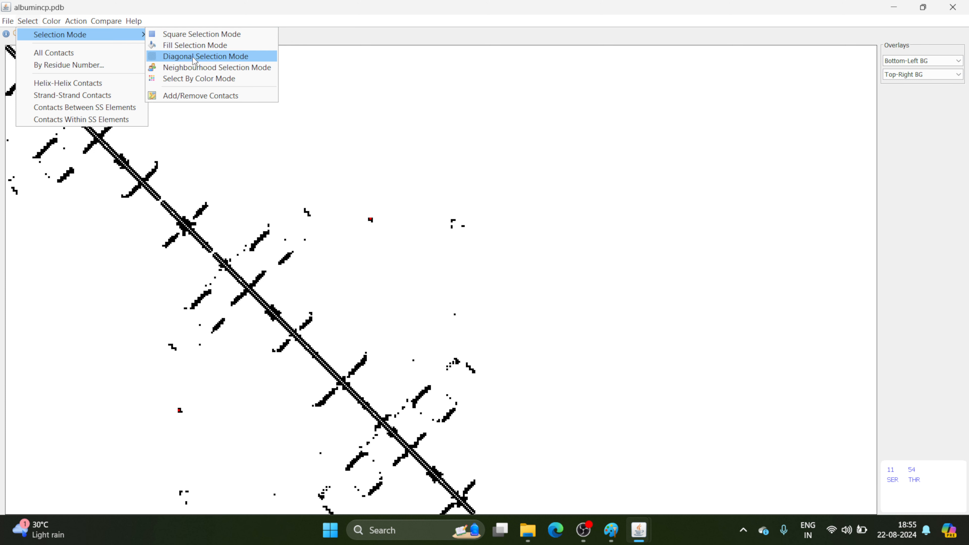
click(199, 35)
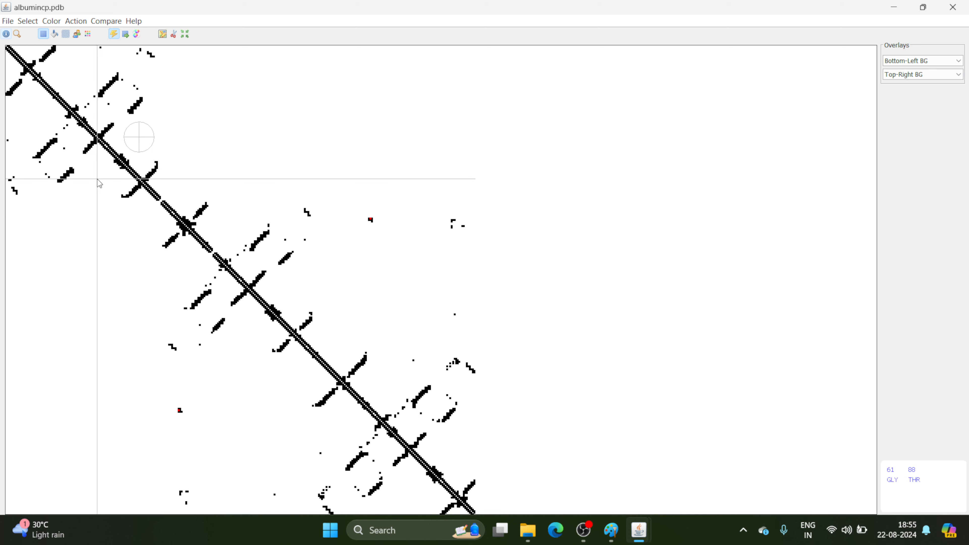
drag(101, 172, 230, 240)
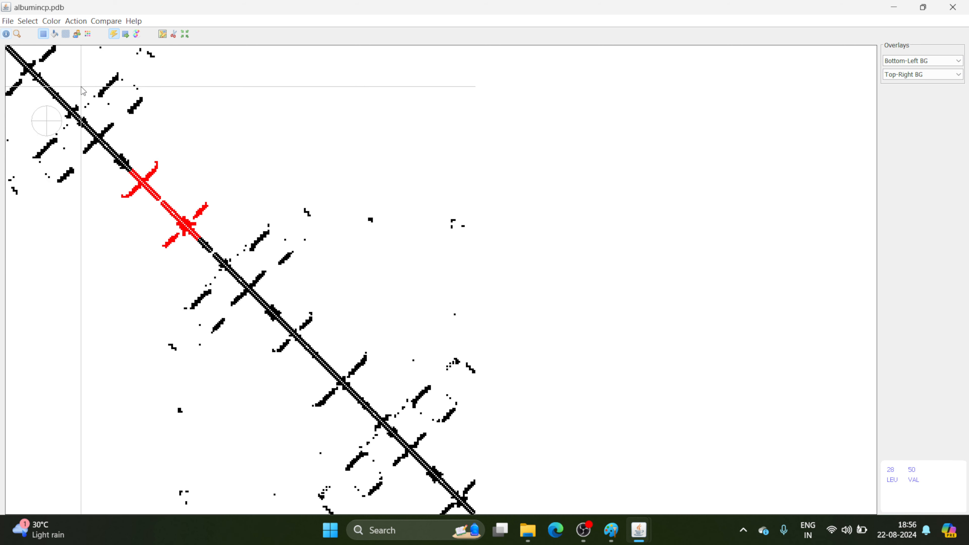
click(80, 22)
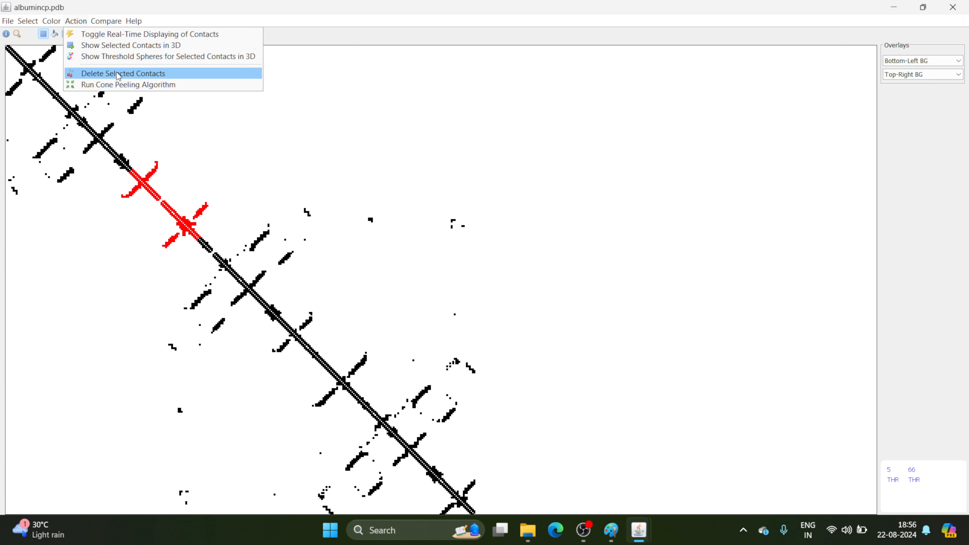
click(176, 77)
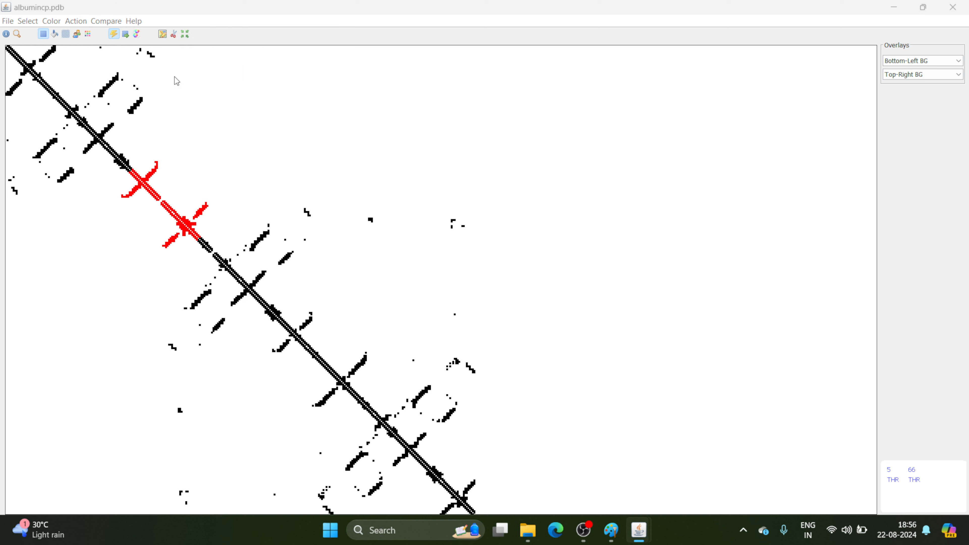
click(582, 237)
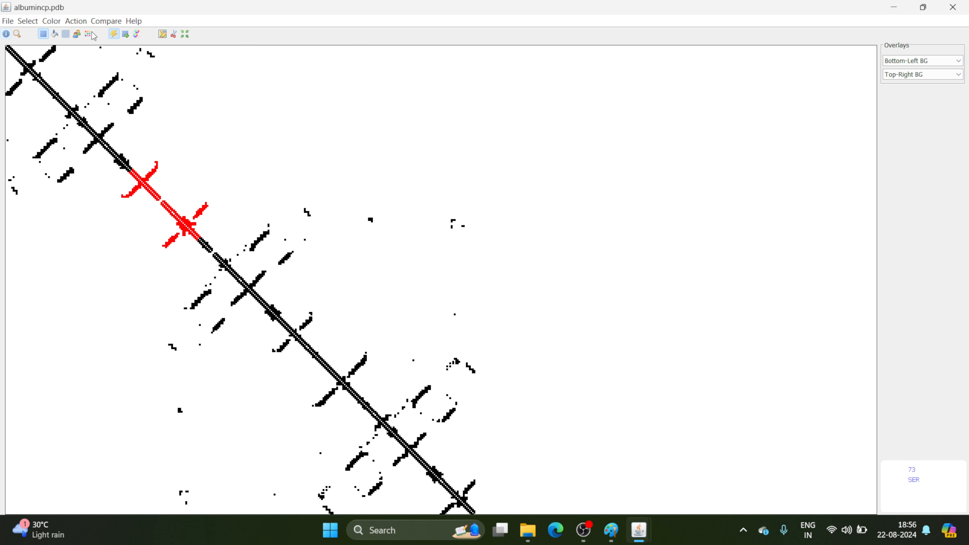
Load chain L of albumincp.pdb from the Acer (C:) drive as the second contact map for comparison, with contact type Ca.
click(31, 21)
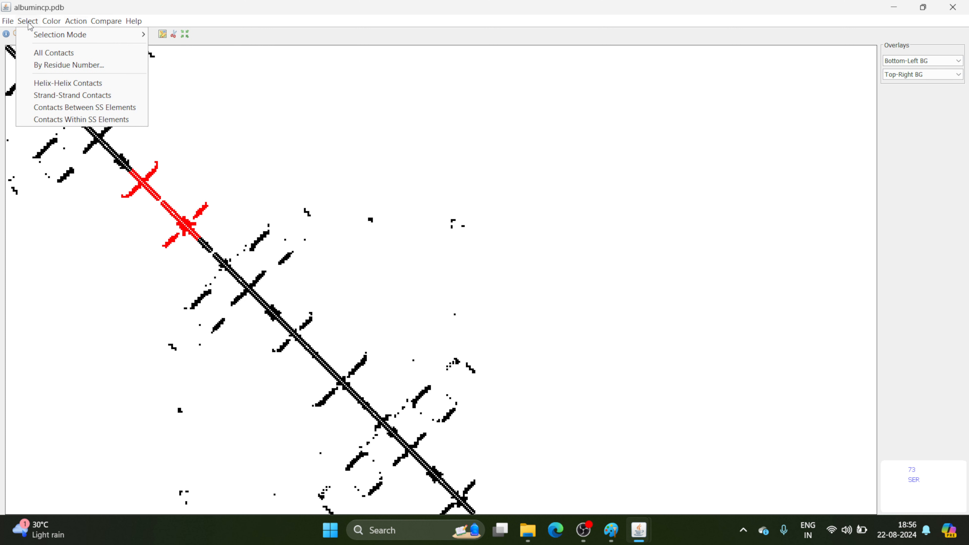
mouse_move(100, 25)
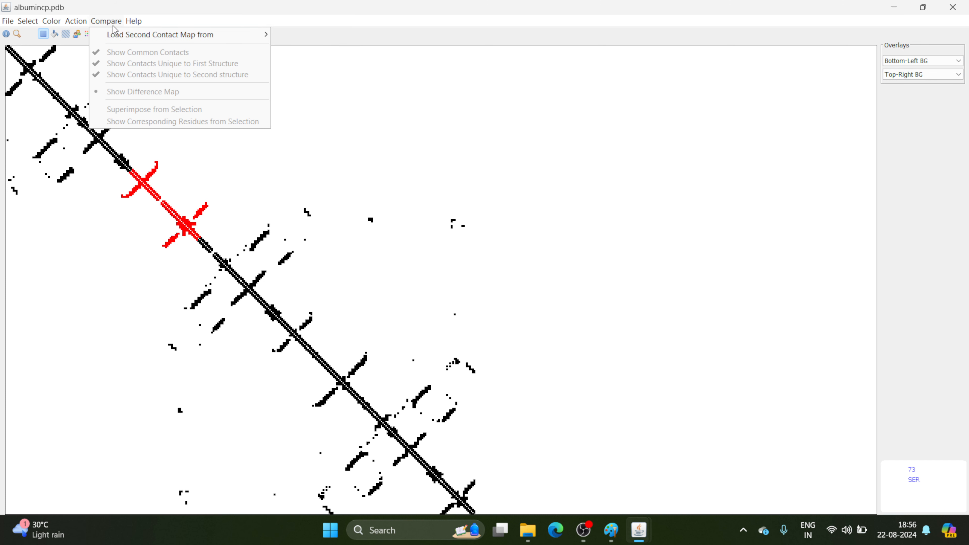
mouse_move(118, 38)
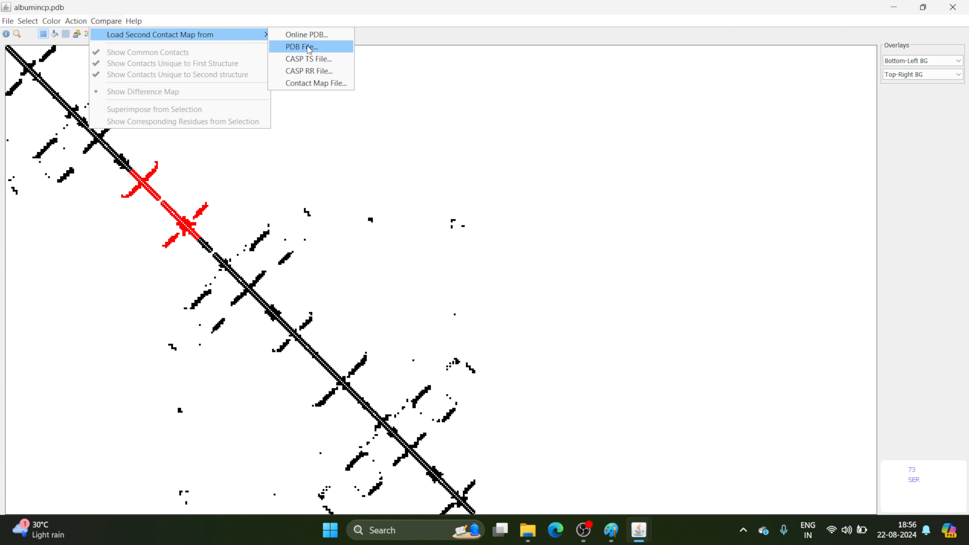
click(315, 52)
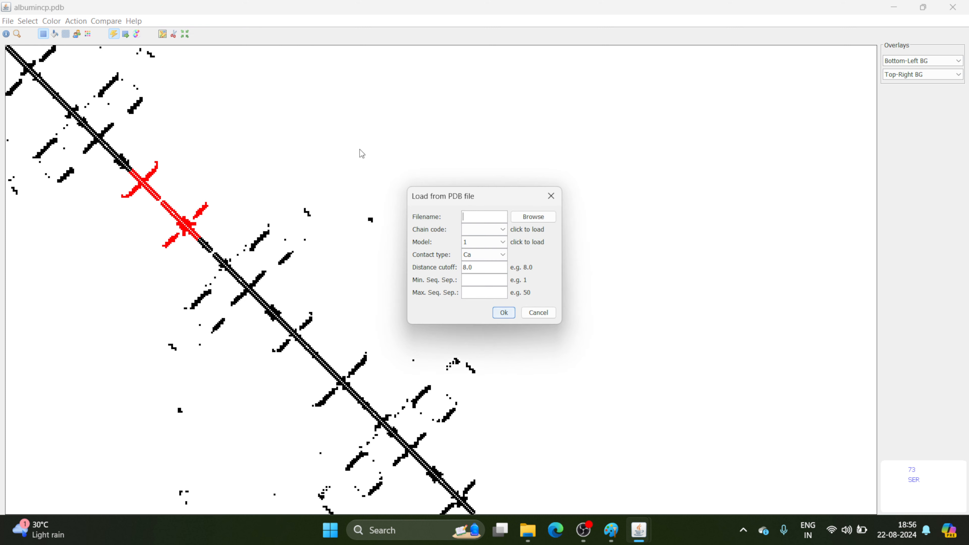
click(533, 217)
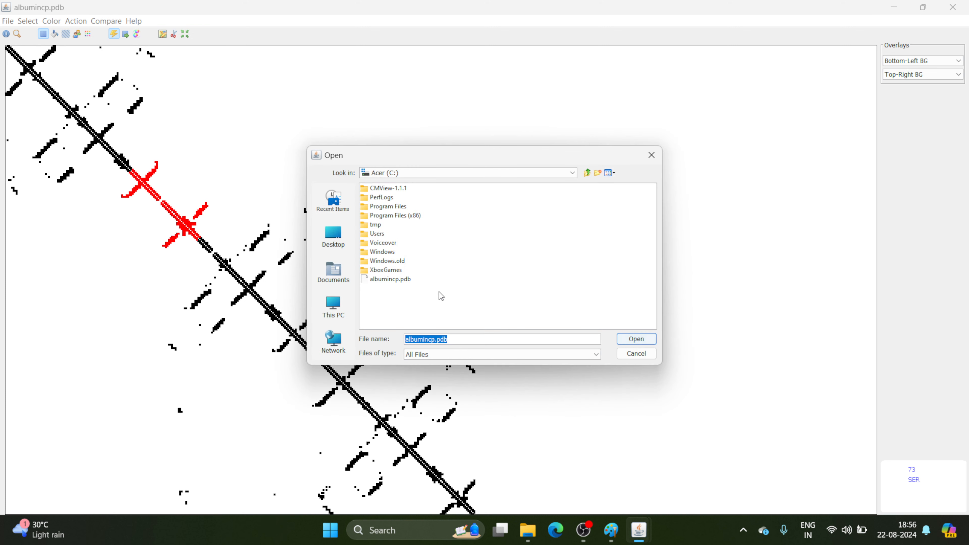
click(401, 280)
click(656, 337)
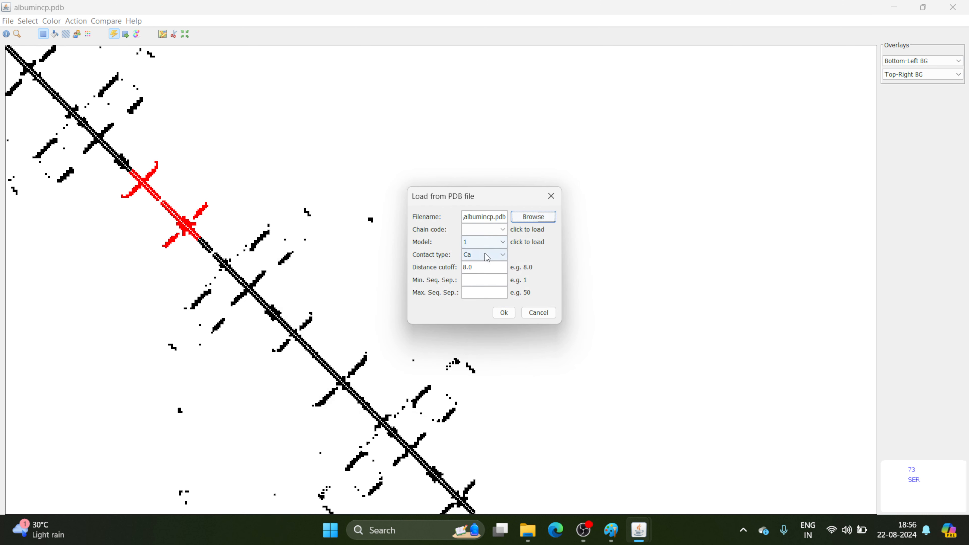
click(489, 230)
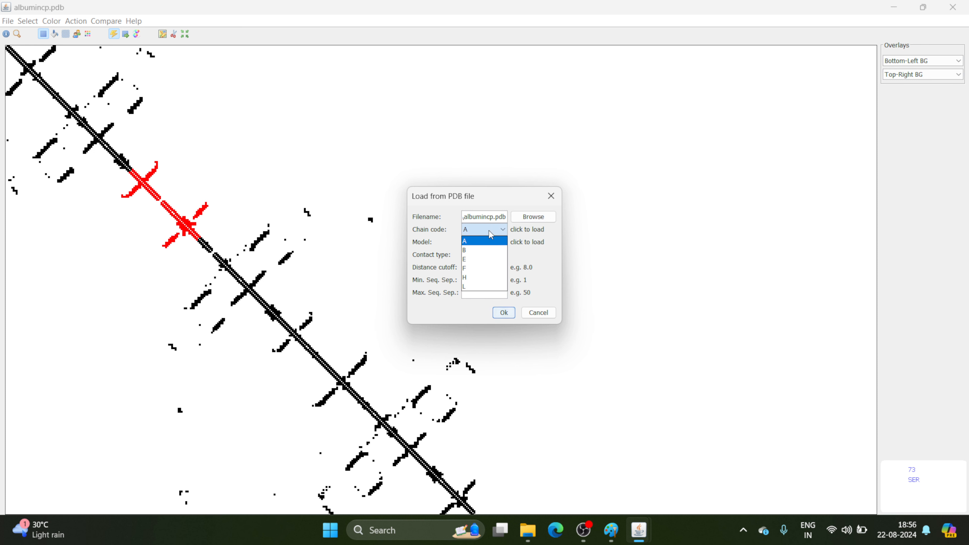
click(485, 287)
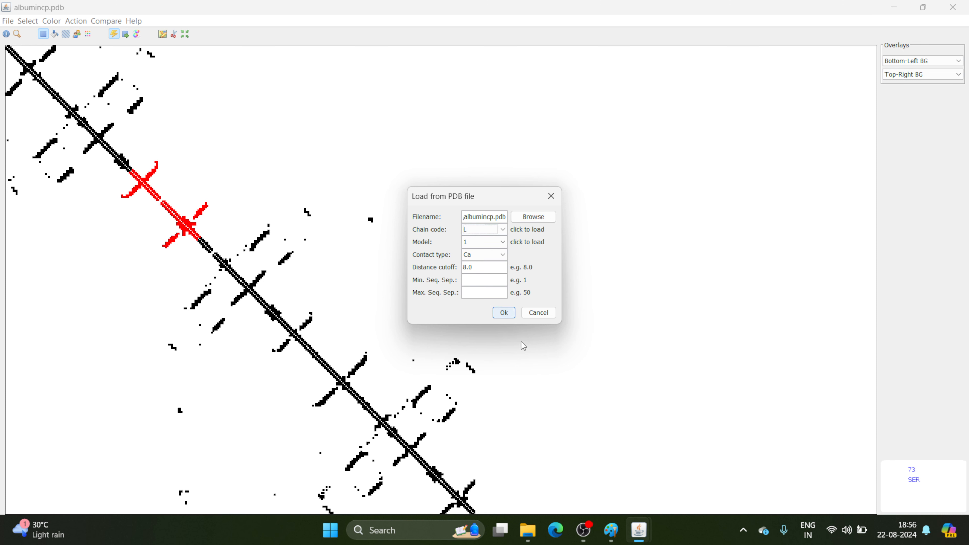
click(505, 313)
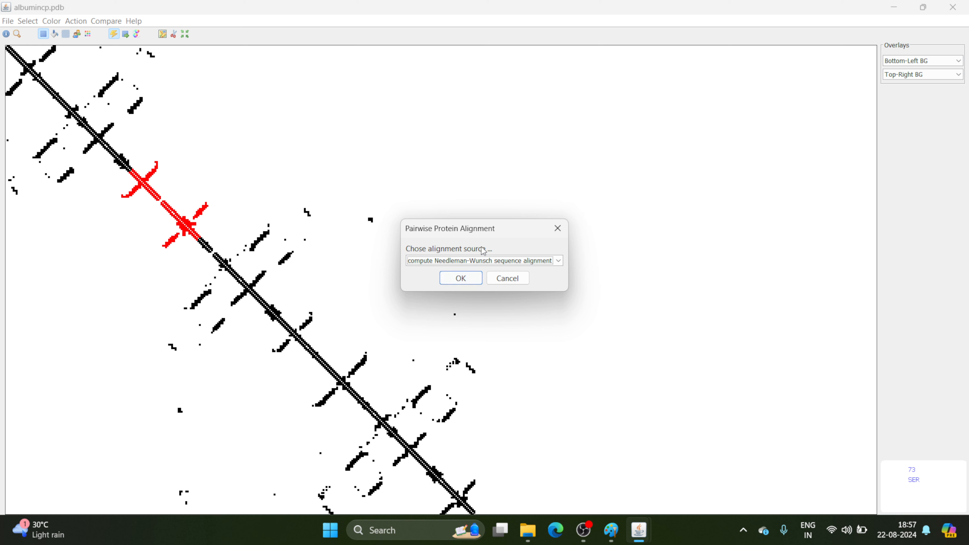
Compare the two contact maps by computing a Needleman-Wunsch sequence alignment as the alignment source.
click(563, 262)
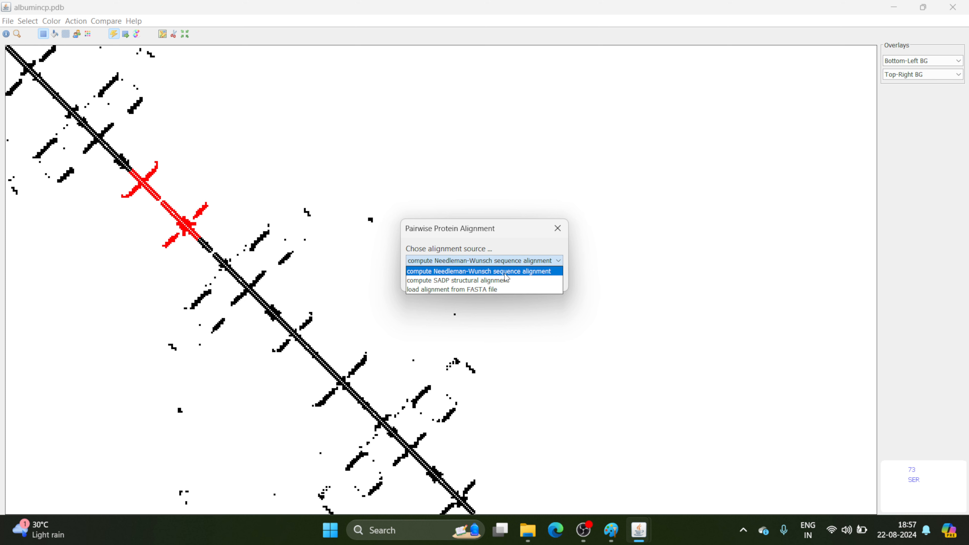
click(560, 263)
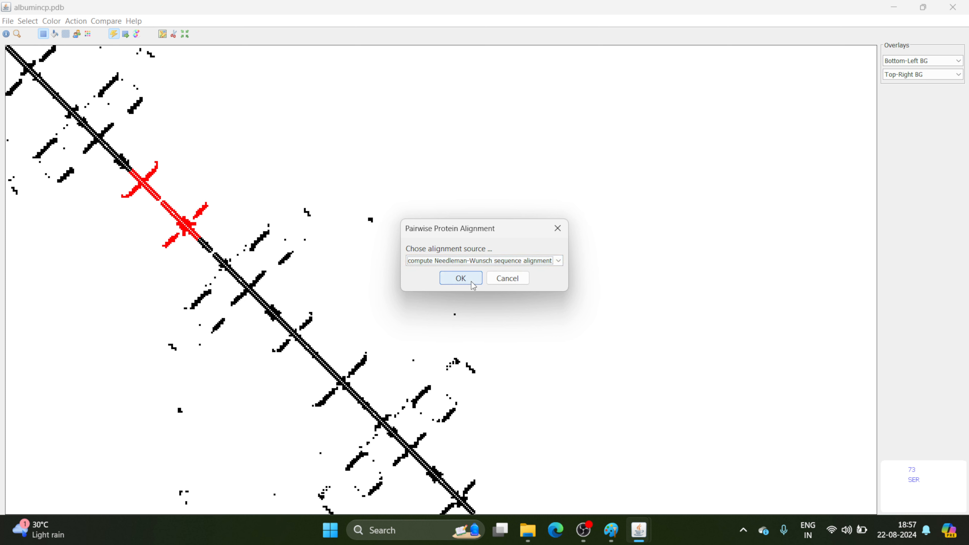
click(461, 278)
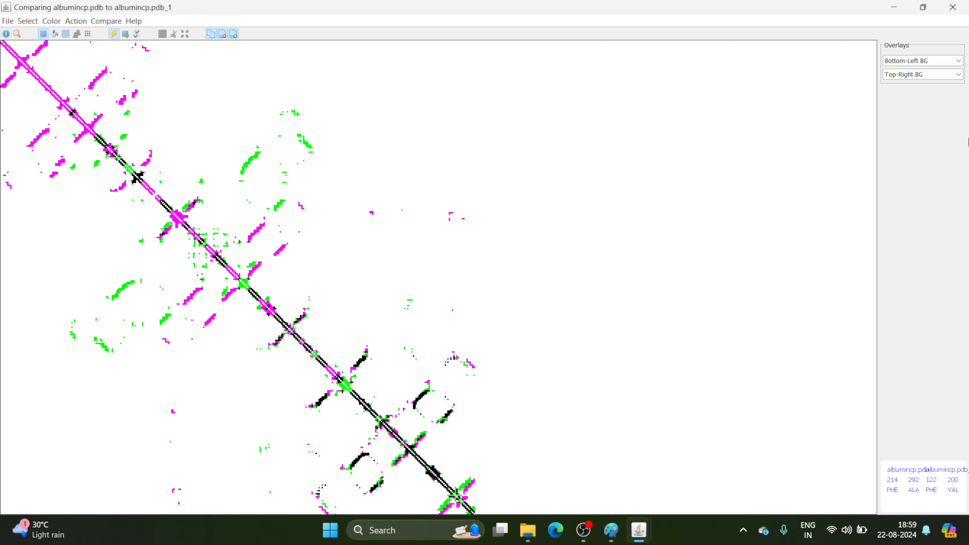
Overlay the Difference Map on both the bottom-left and top-right halves of the comparison.
click(958, 62)
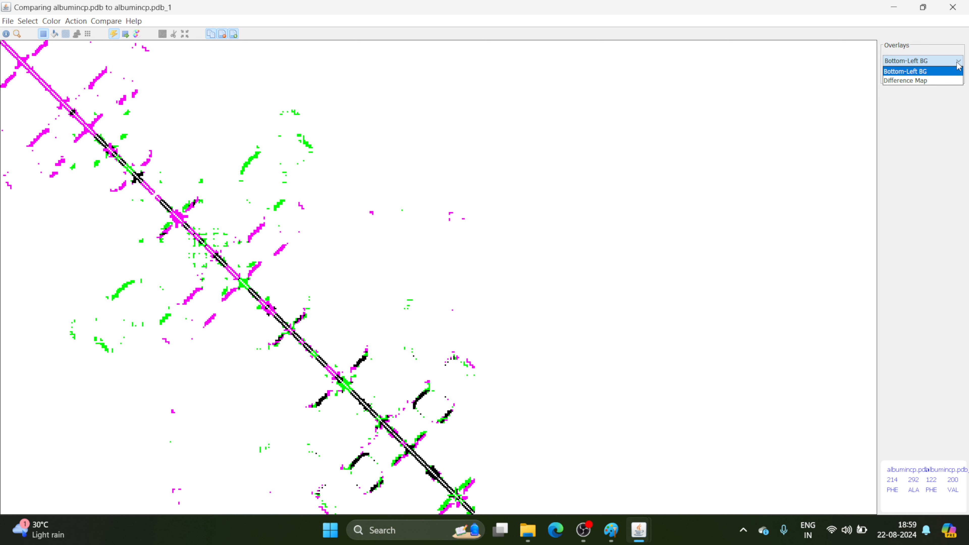
click(926, 81)
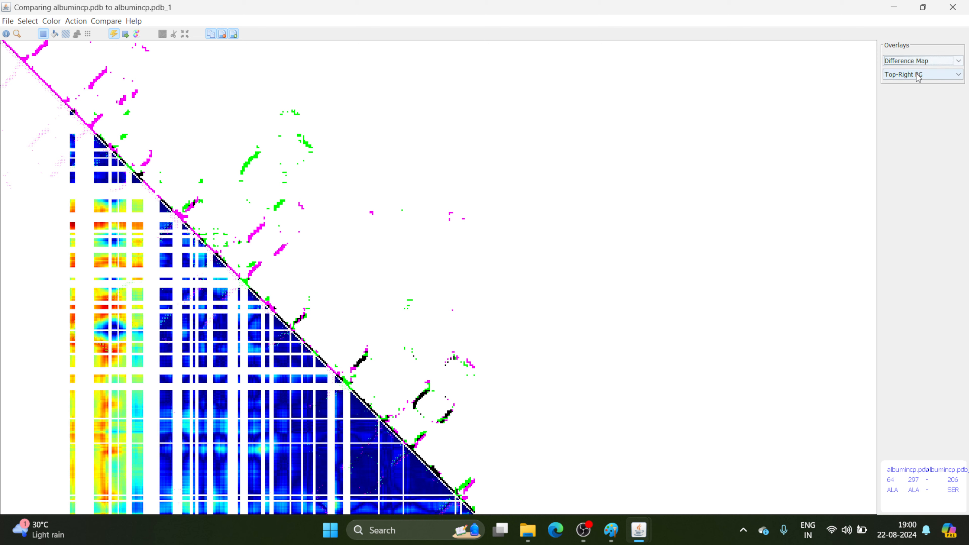
click(918, 75)
click(918, 98)
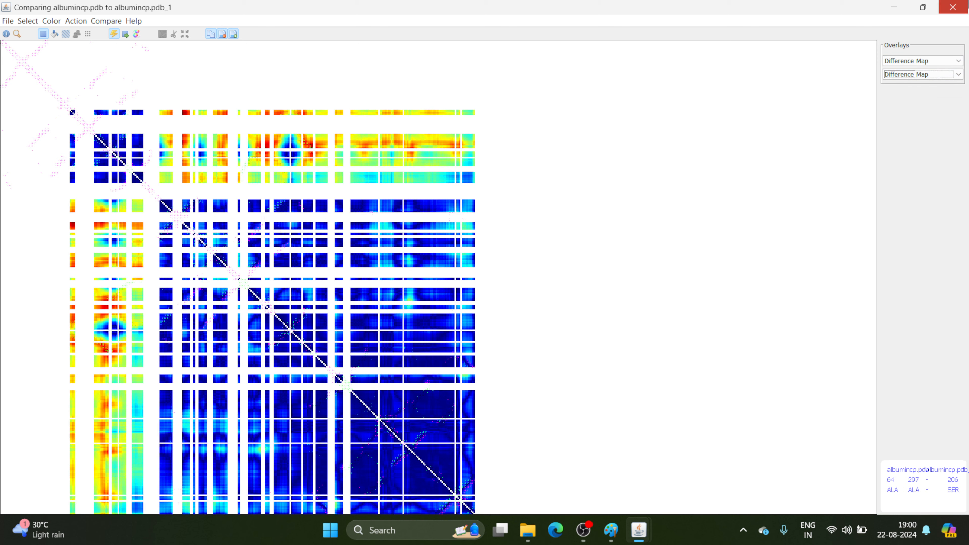
Close the comparison window and overlay the Distance Map on the bottom-left half of the 1ubqA contact map.
click(953, 7)
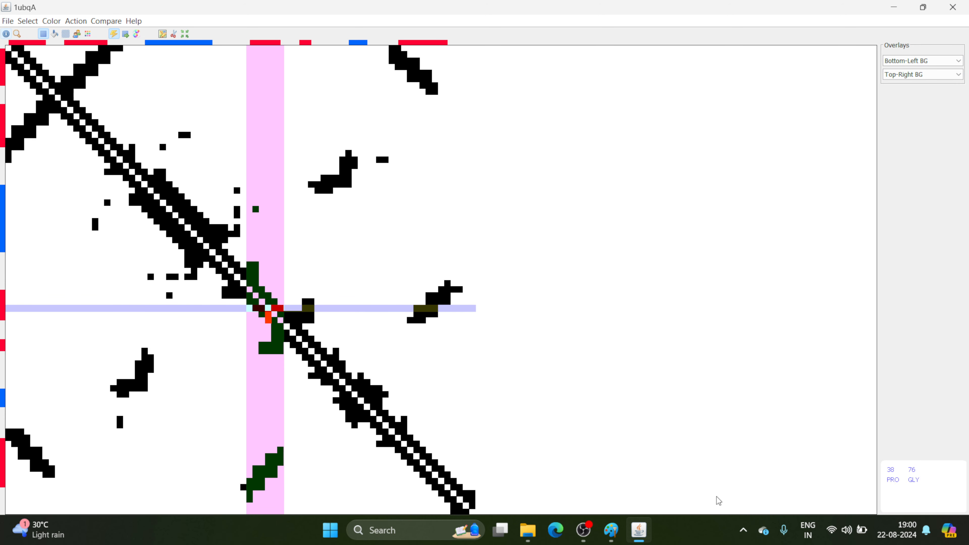
click(917, 66)
click(918, 90)
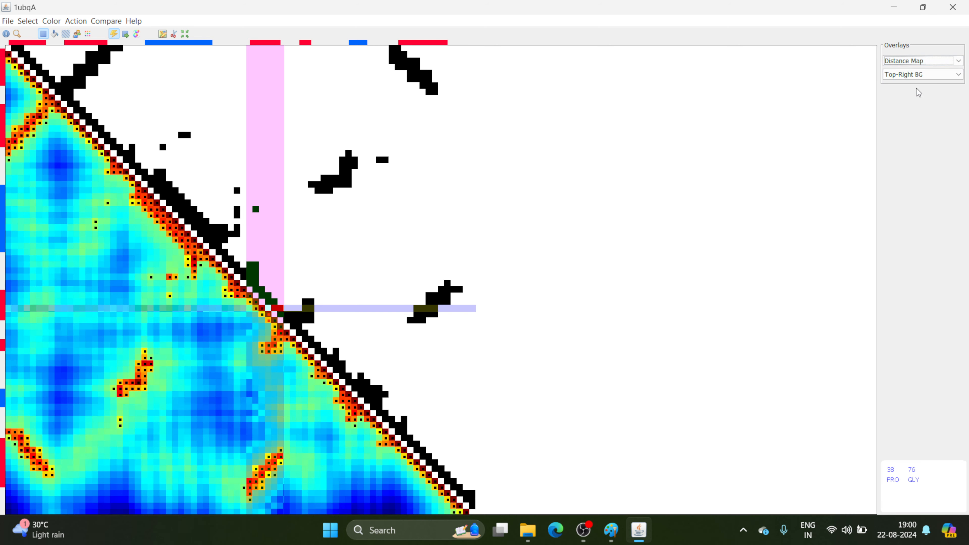
Overlay the Distance Map on the top-right half of the 1ubqA contact map.
click(922, 76)
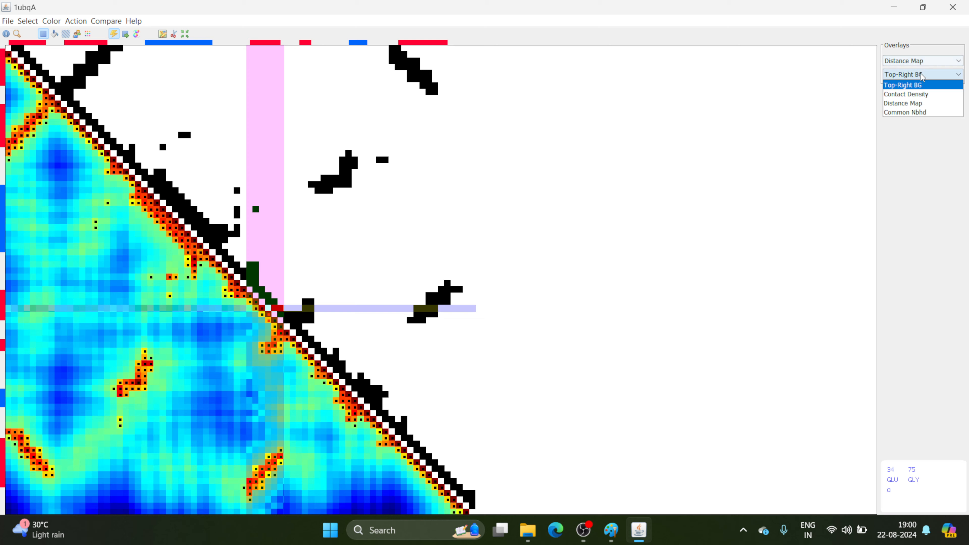
click(917, 103)
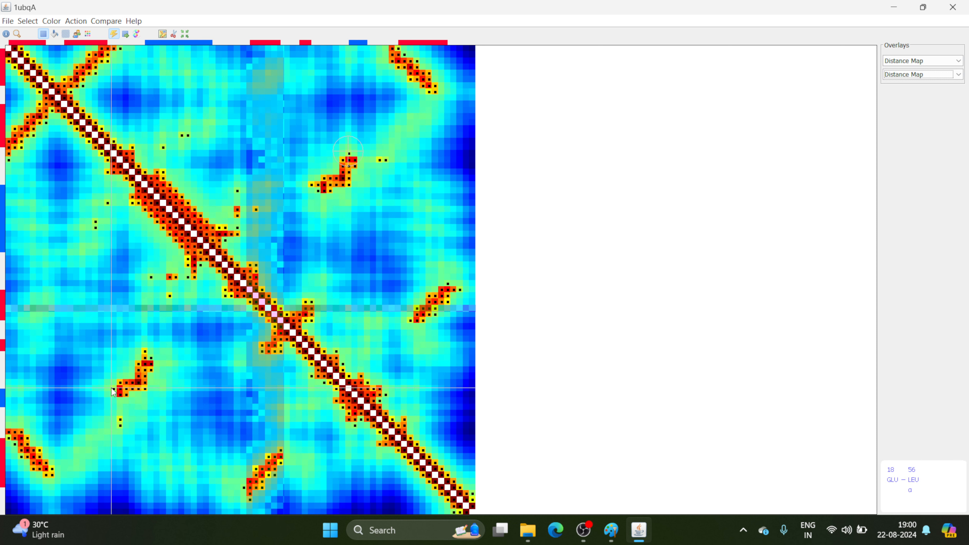
Run the Cone Peeling Algorithm on the 1ubqA contact map to calculate a minimal subset of contacts.
click(108, 21)
mouse_move(80, 24)
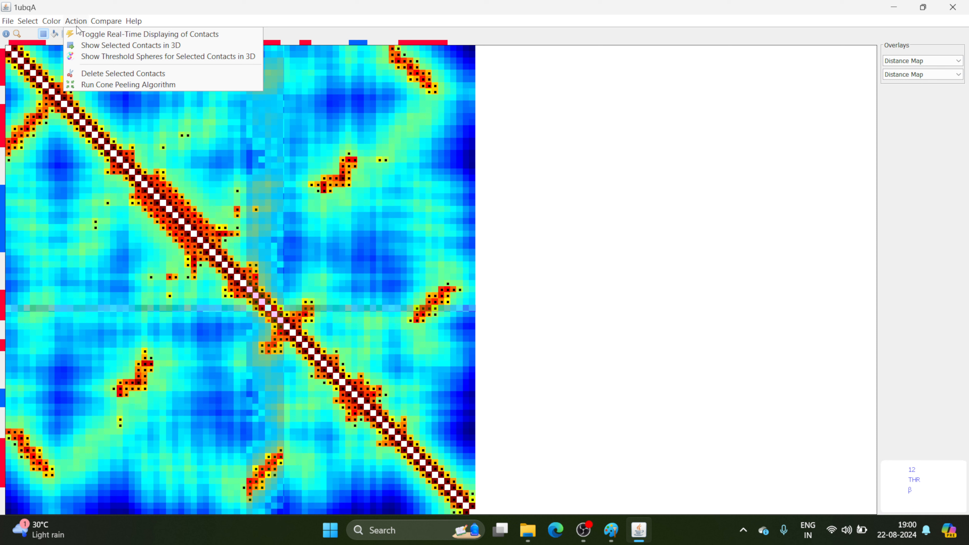
click(182, 85)
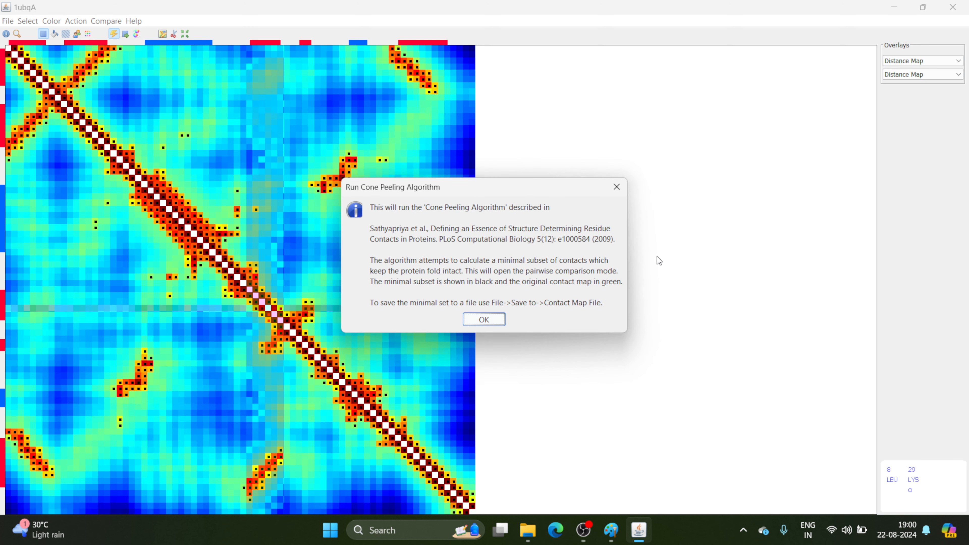
click(491, 321)
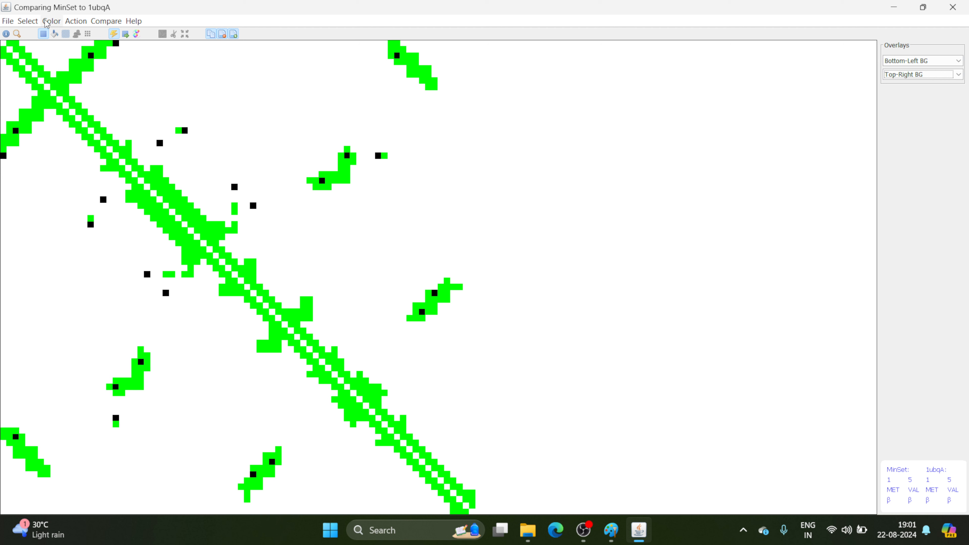
Show the Difference Map for the MinSet and 1ubqA comparison and try to superimpose the structures from the selection.
click(76, 22)
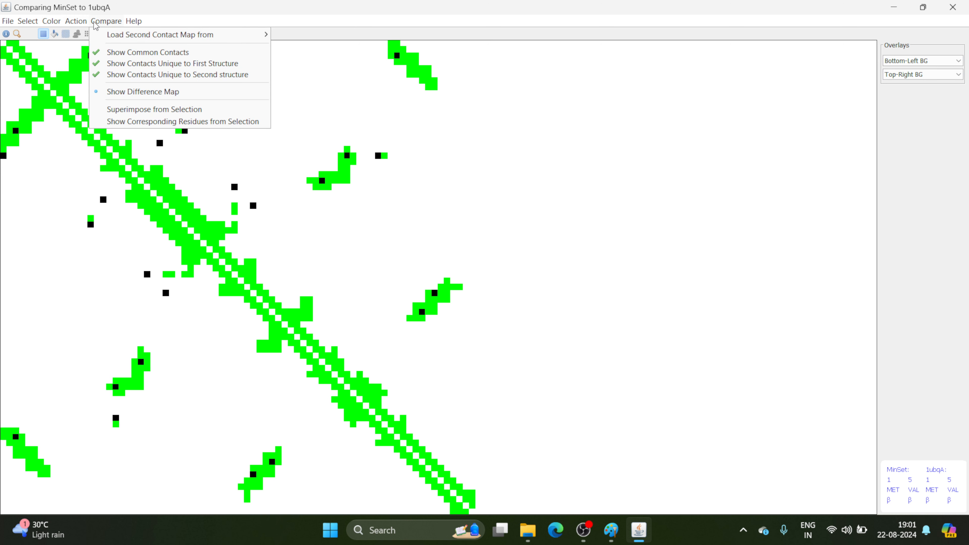
click(147, 93)
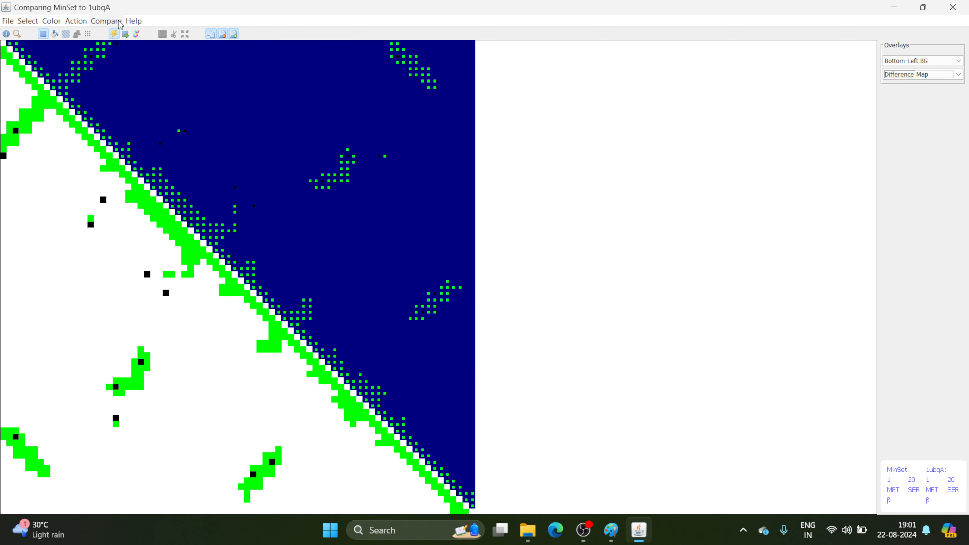
click(106, 21)
click(157, 111)
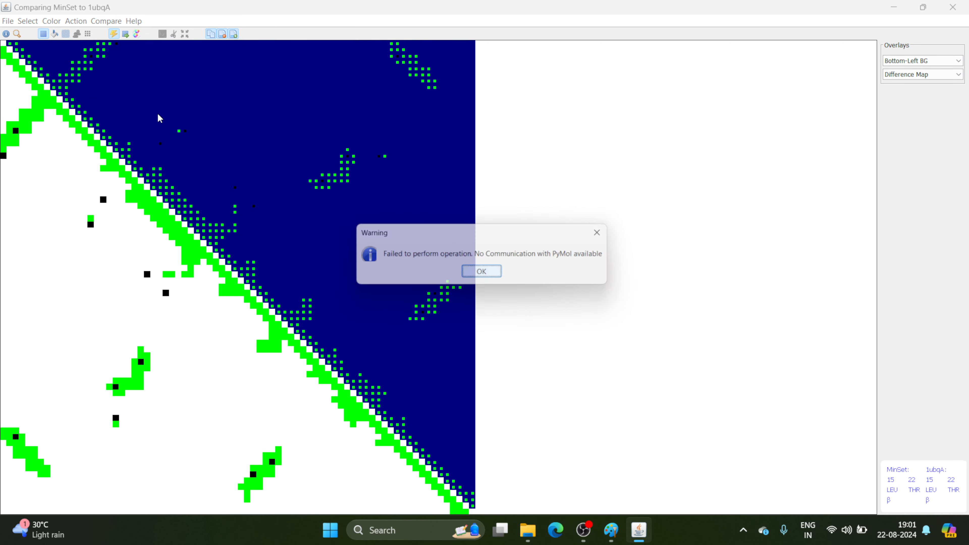
click(483, 272)
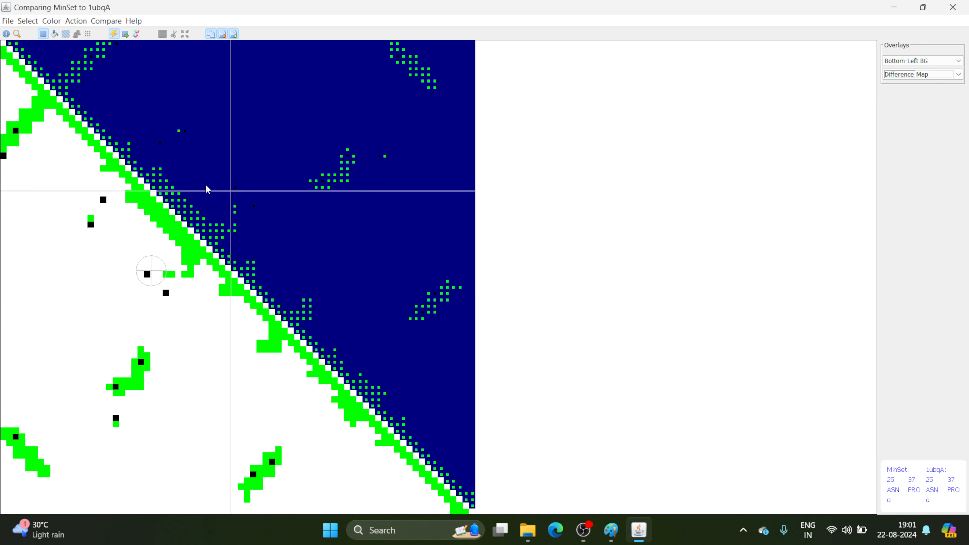
Use Square Selection Mode to select a rectangular block of contacts along the upper-middle part of the diagonal.
click(31, 24)
mouse_move(61, 22)
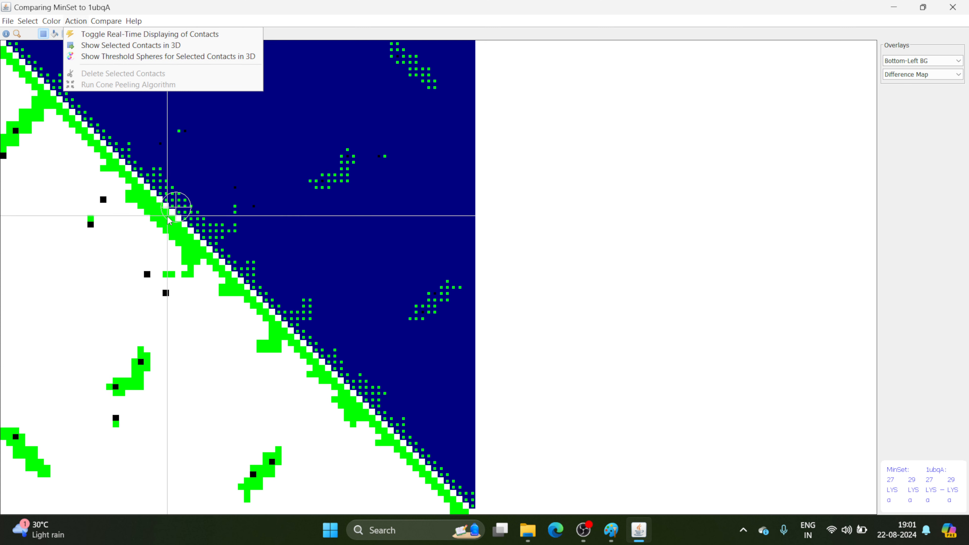
click(160, 223)
click(27, 21)
mouse_move(42, 33)
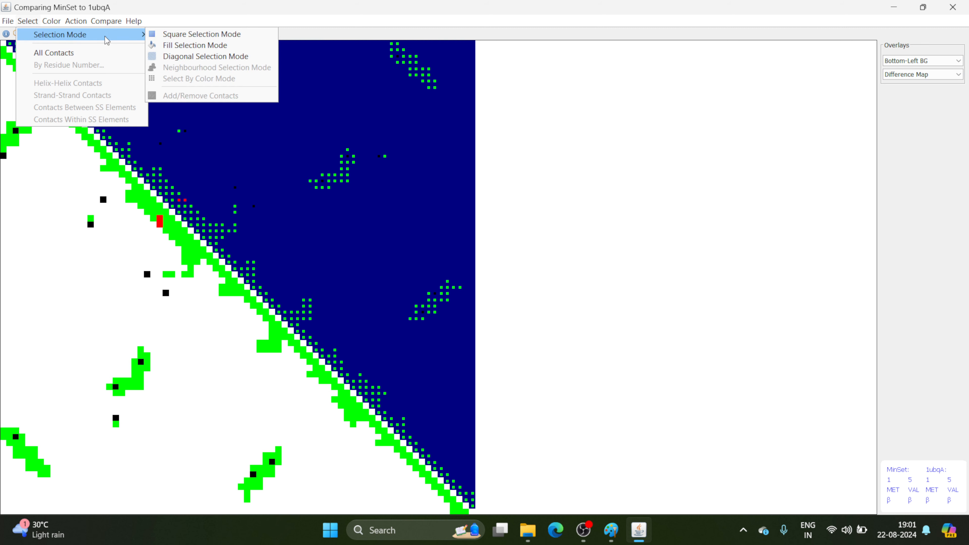
click(183, 33)
drag(83, 186, 230, 255)
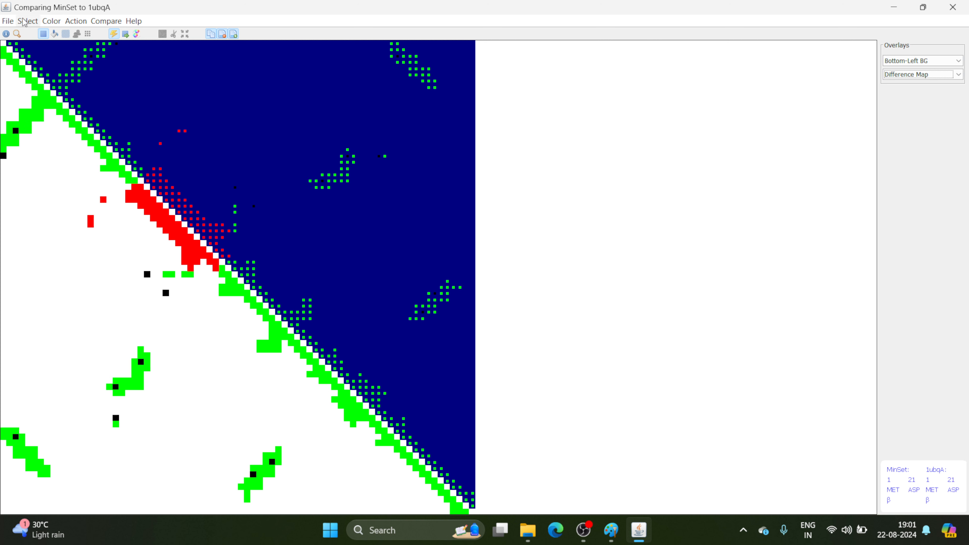
Clear the contact selection in the comparison map.
click(50, 22)
mouse_move(37, 23)
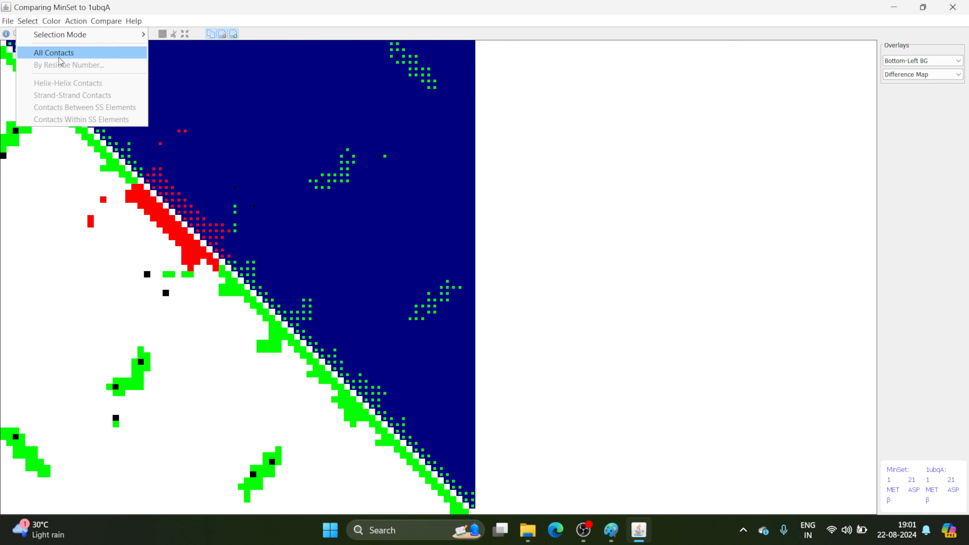
mouse_move(122, 34)
click(639, 157)
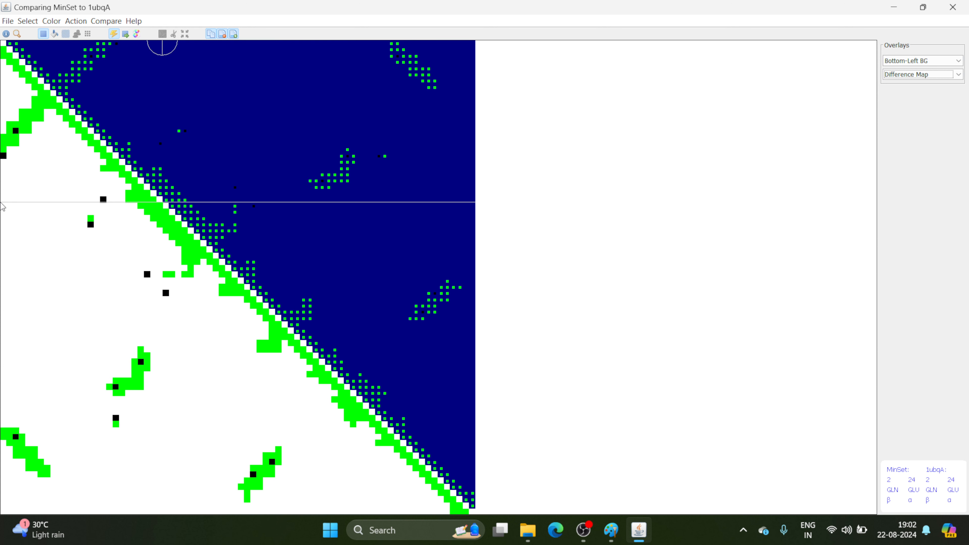
Use the Loupe to magnify the contacts near the diagonal, select individual contacts there, and close the Loupe.
click(7, 22)
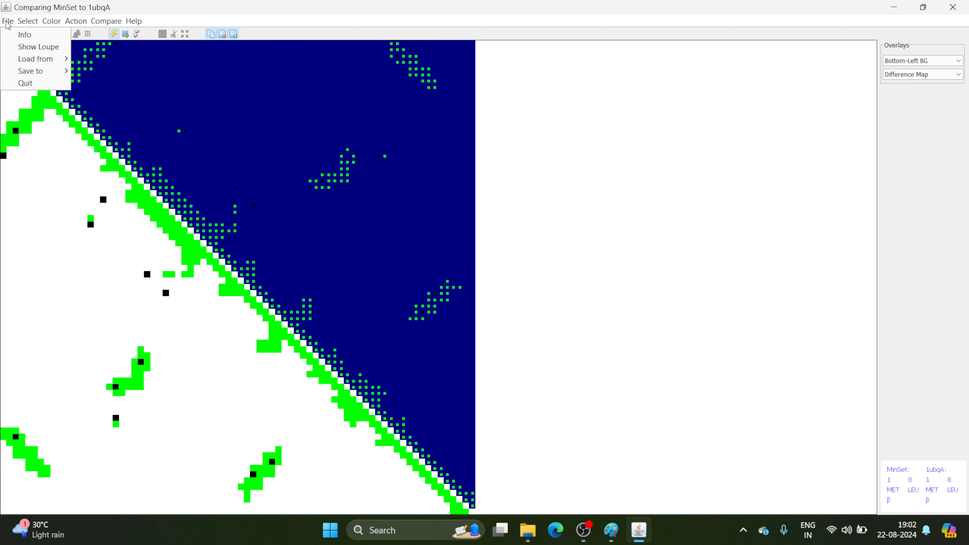
click(32, 48)
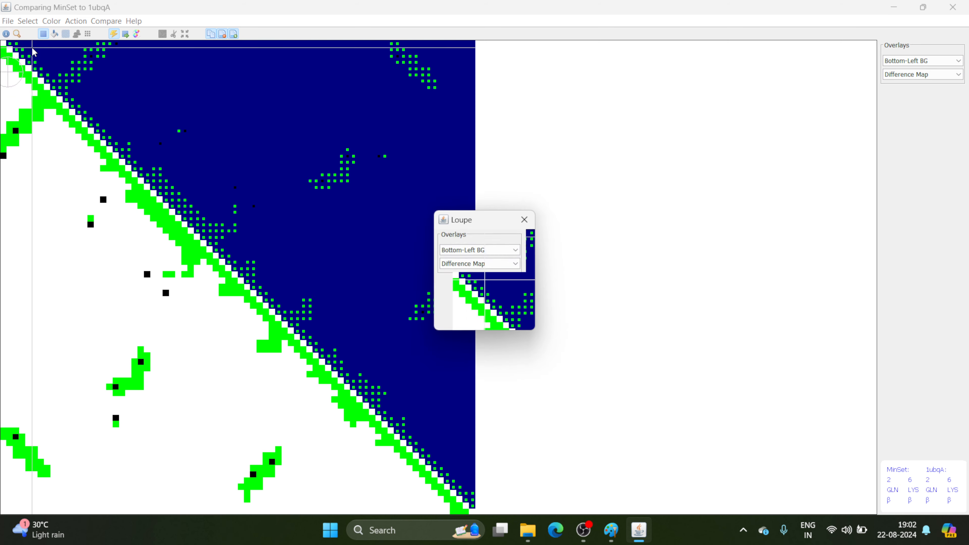
click(161, 167)
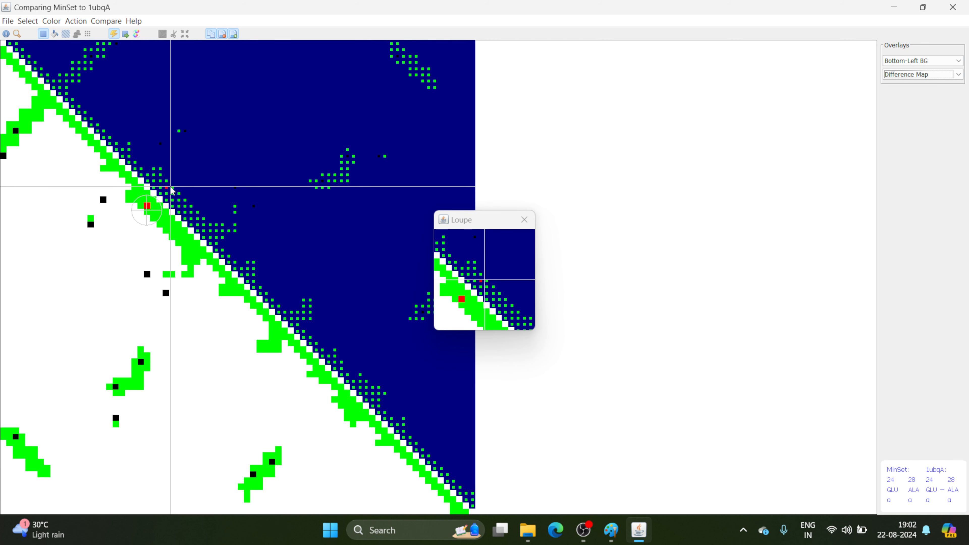
click(172, 188)
click(172, 193)
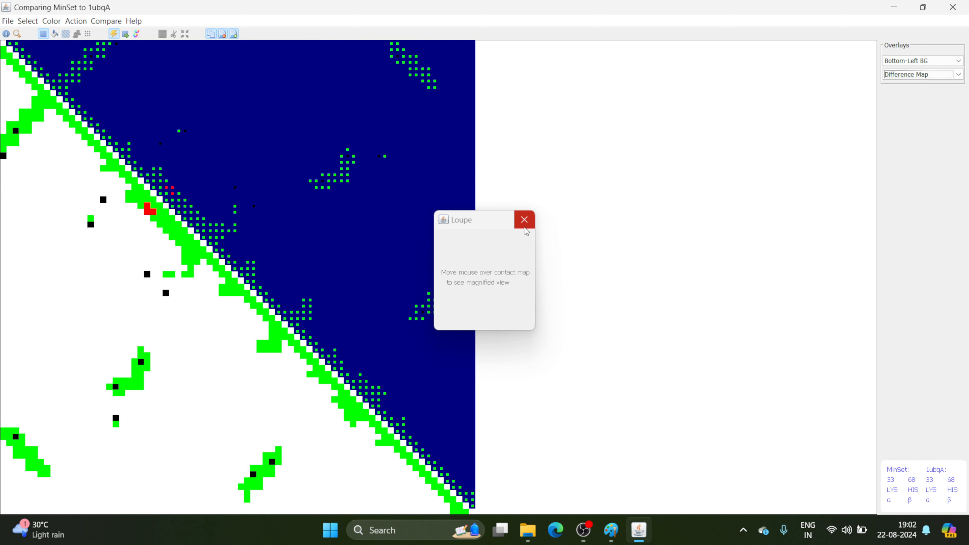
click(524, 219)
click(8, 23)
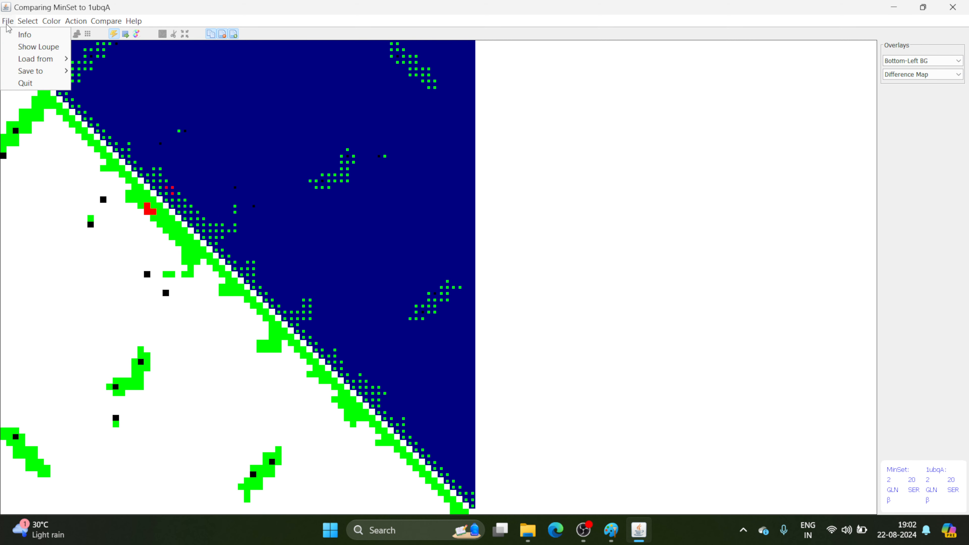
mouse_move(35, 58)
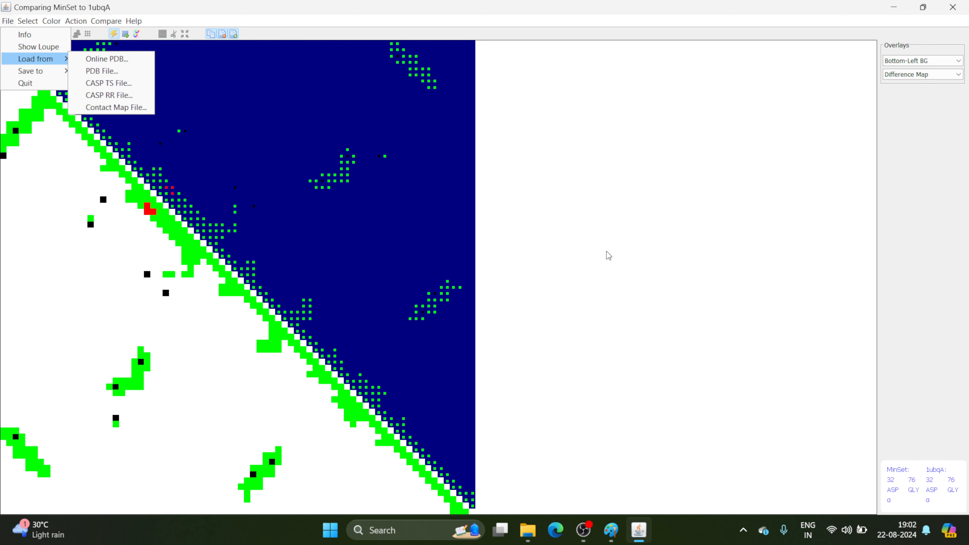